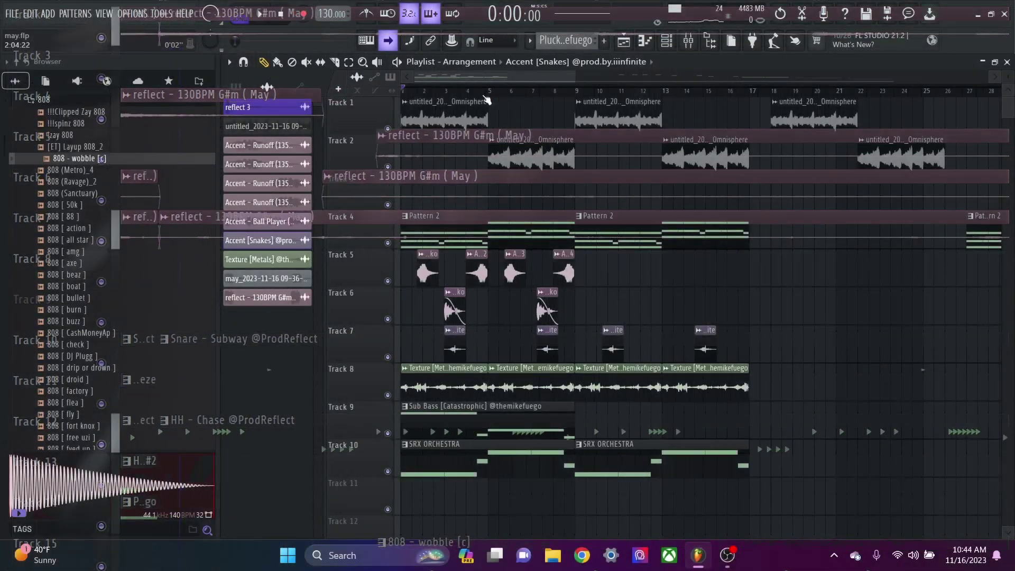
Step: Review the melody, accent, texture and bass clips on Tracks 1 to 10 of the playlist arrangement
scroll(576, 101, up, 2)
click(370, 117)
click(370, 153)
click(370, 131)
click(371, 153)
click(511, 159)
scroll(354, 242, up, 1)
scroll(355, 242, up, 1)
click(362, 240)
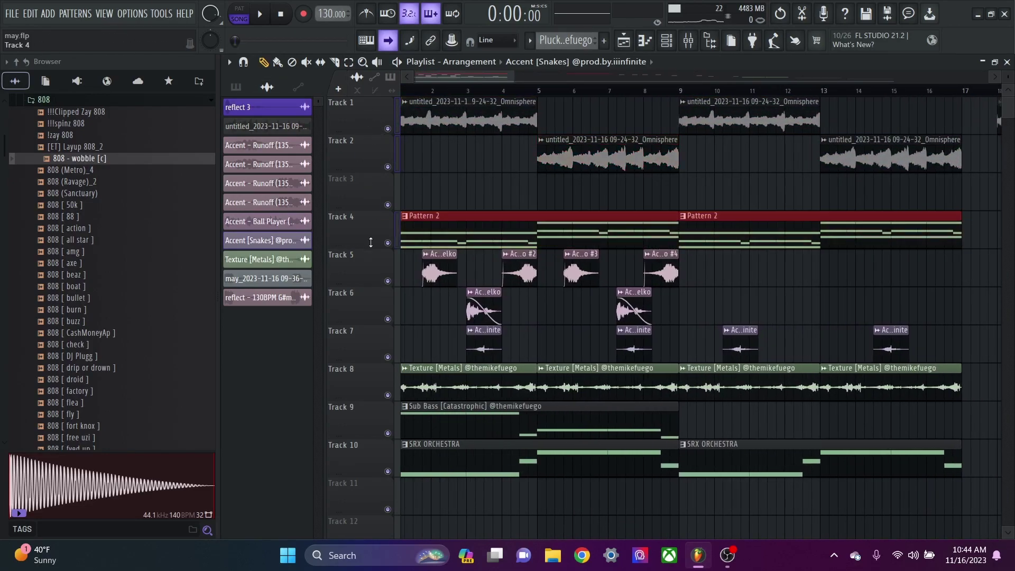
click(365, 269)
click(379, 301)
click(351, 395)
click(366, 433)
click(346, 461)
scroll(374, 154, up, 2)
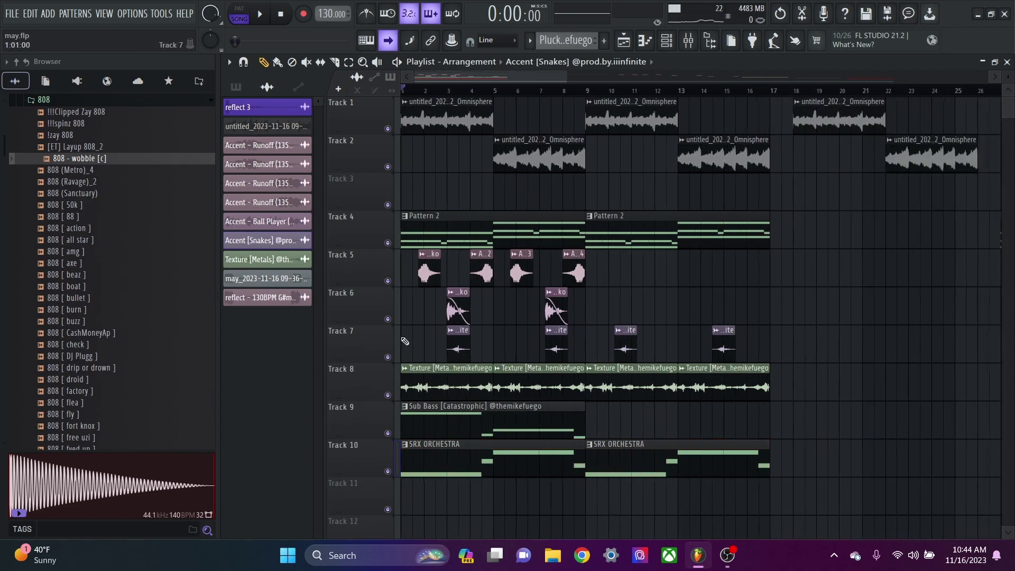
scroll(375, 151, up, 1)
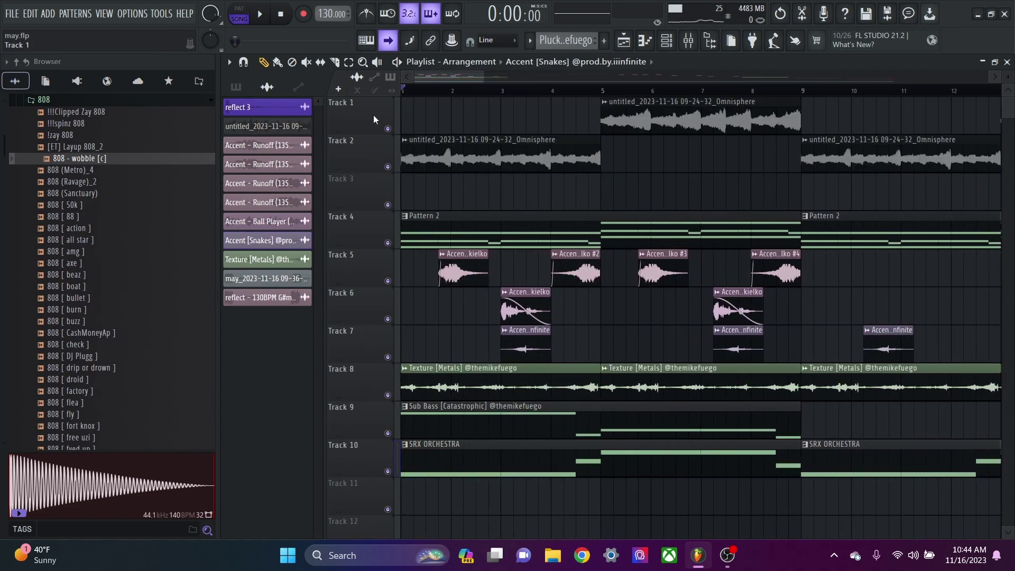
scroll(373, 115, down, 1)
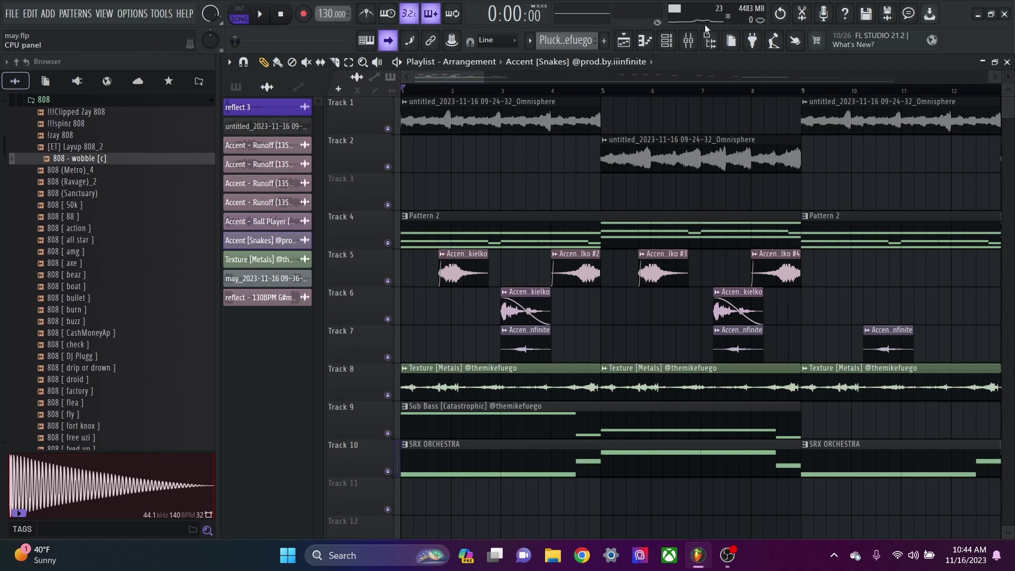
Step: Open the Omnisphere instrument from the channel rack to view its loaded patch
click(666, 40)
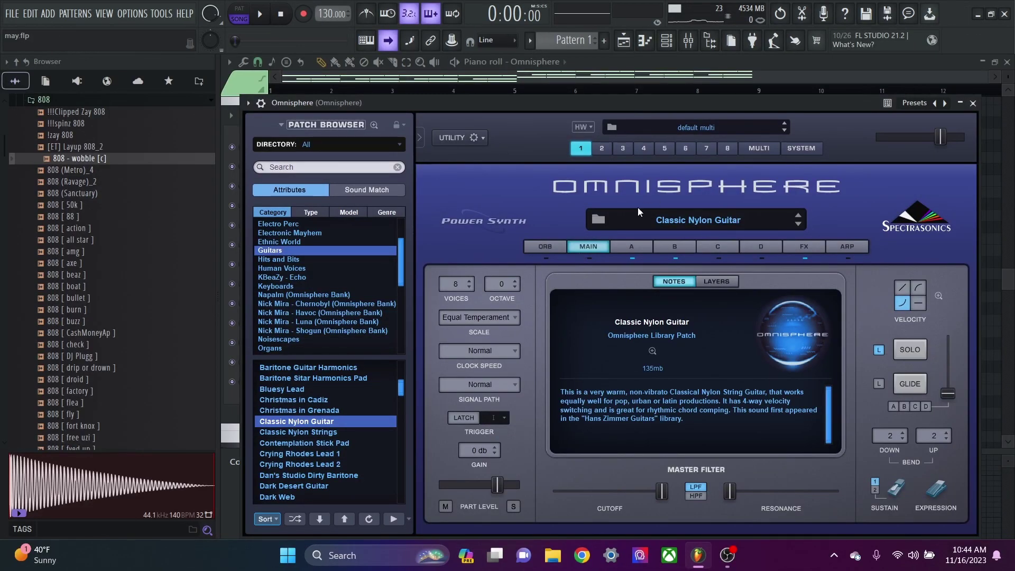
key(Escape)
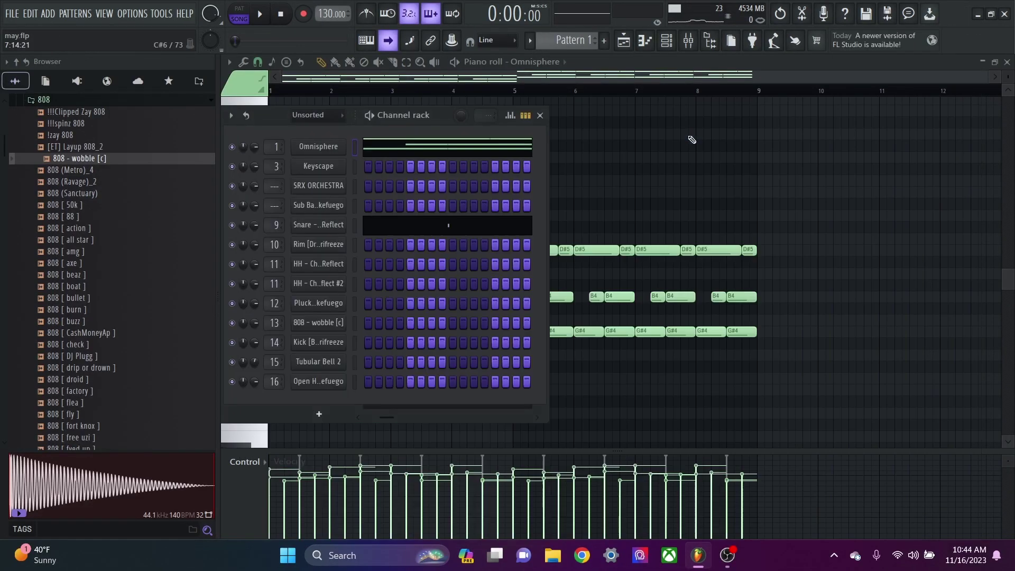
Step: Turn off the effect slots on the Omnisphere mixer track and play its Pattern 1 melody dry
click(689, 40)
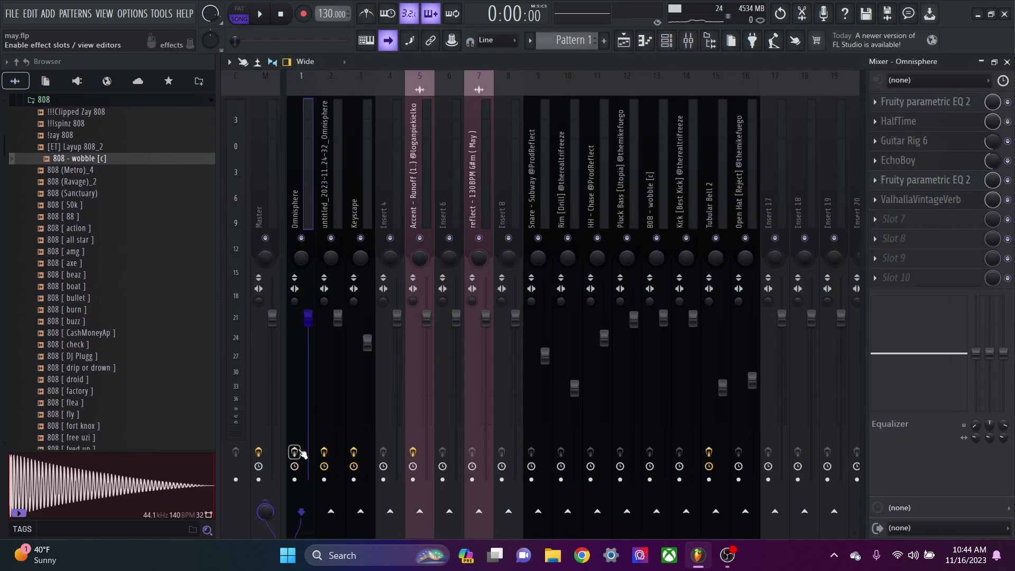
key(Escape)
key(Escape)
scroll(642, 188, down, 2)
key(space)
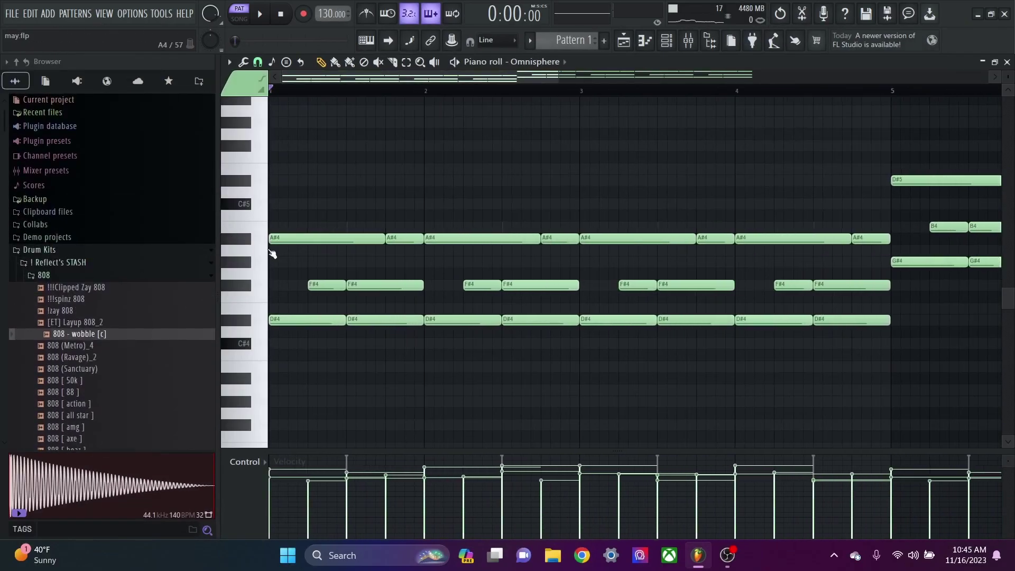
Step: Try duplicating the first bar's notes into the second bar of the Omnisphere piano roll
drag(271, 199, 412, 341)
key(ctrl+b)
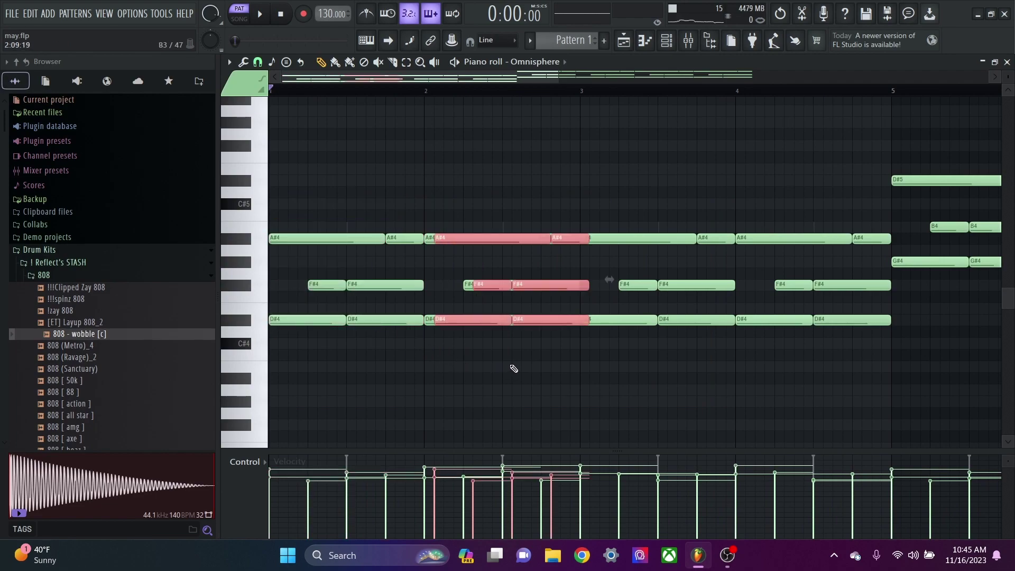
key(ctrl+z)
Step: Try duplicating the first four-bar phrase to bar 5 and raising the copy five semitones
scroll(576, 291, down, 3)
drag(593, 201, 400, 362)
drag(626, 194, 305, 351)
key(ctrl+b)
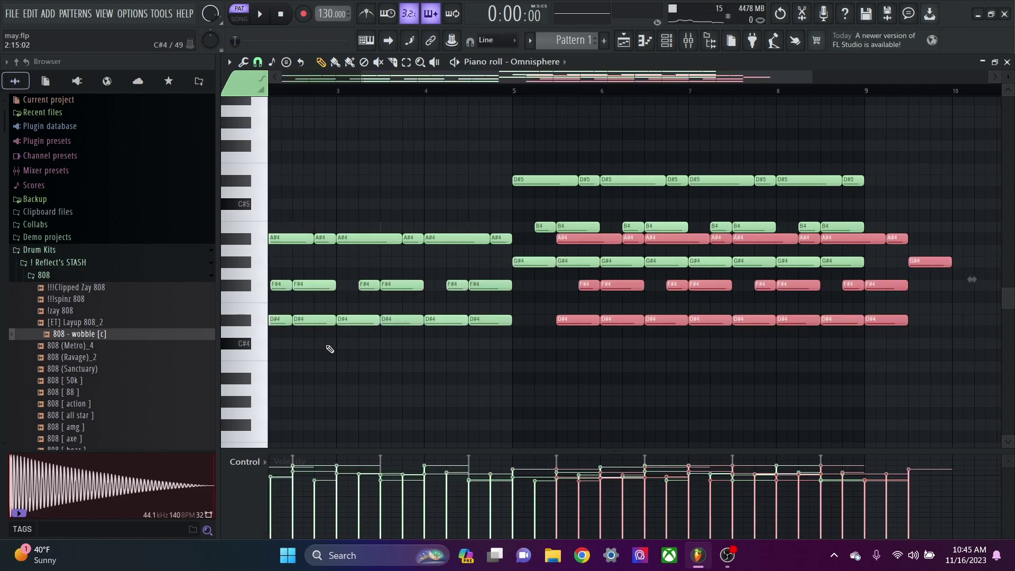
key(Left)
key(Left)
key(Up)
key(Up)
key(Up)
key(Up)
key(Up)
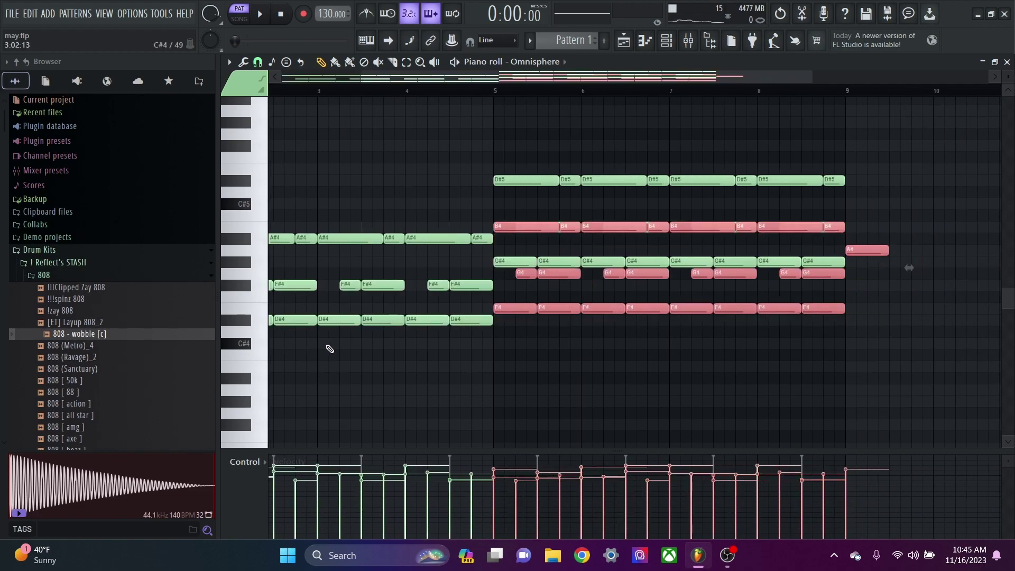
click(329, 349)
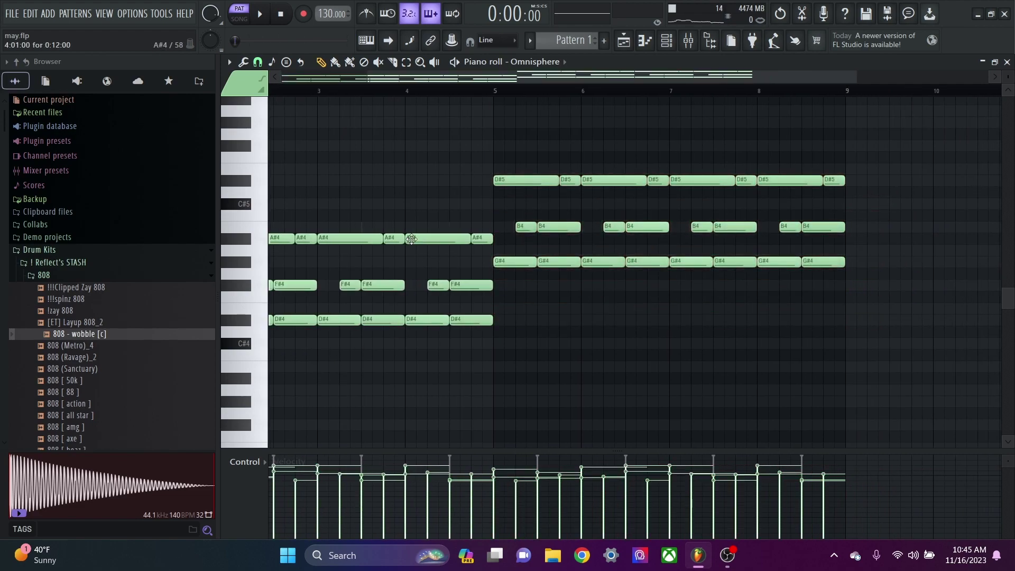
Step: Try lowering the notes in bars 5 to 8 by ten semitones and play the pattern from bar 4
scroll(286, 91, down, 2)
scroll(286, 91, up, 4)
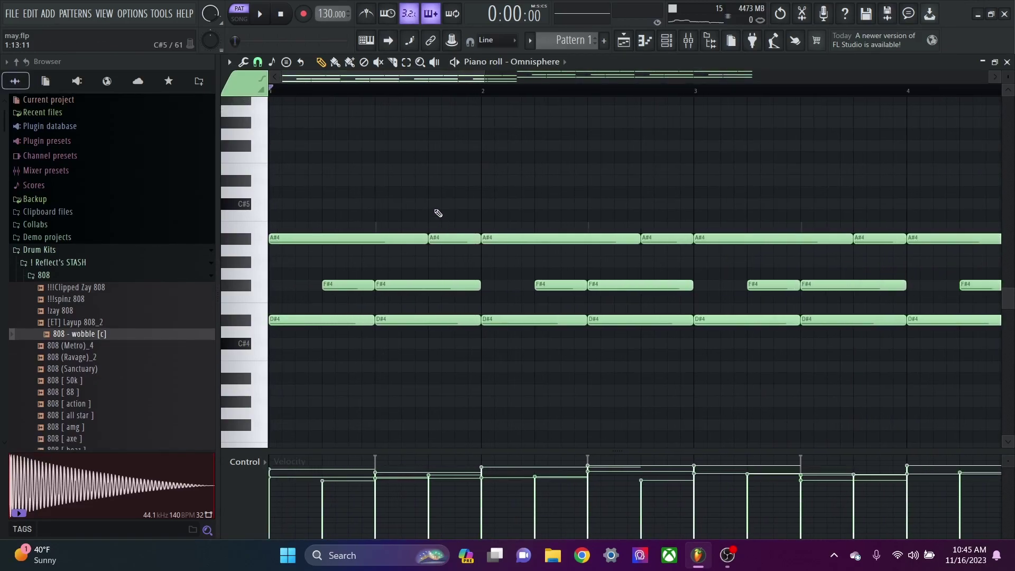
scroll(539, 227, down, 4)
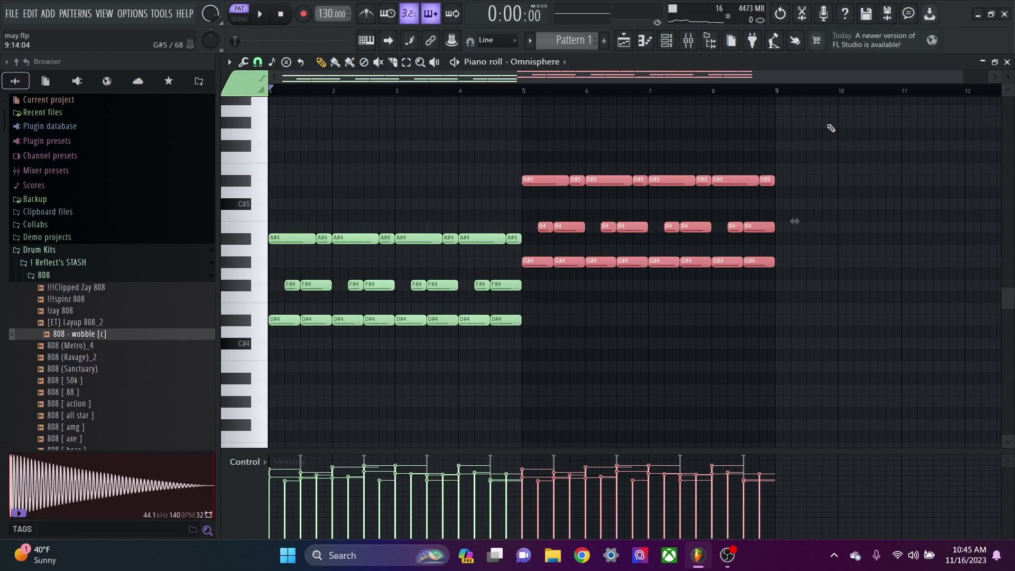
key(Down)
key(Down)
key(Down)
key(Down)
key(Down)
key(Down)
key(Down)
key(Down)
key(Down)
key(Down)
key(ctrl+d)
drag(467, 89, 462, 90)
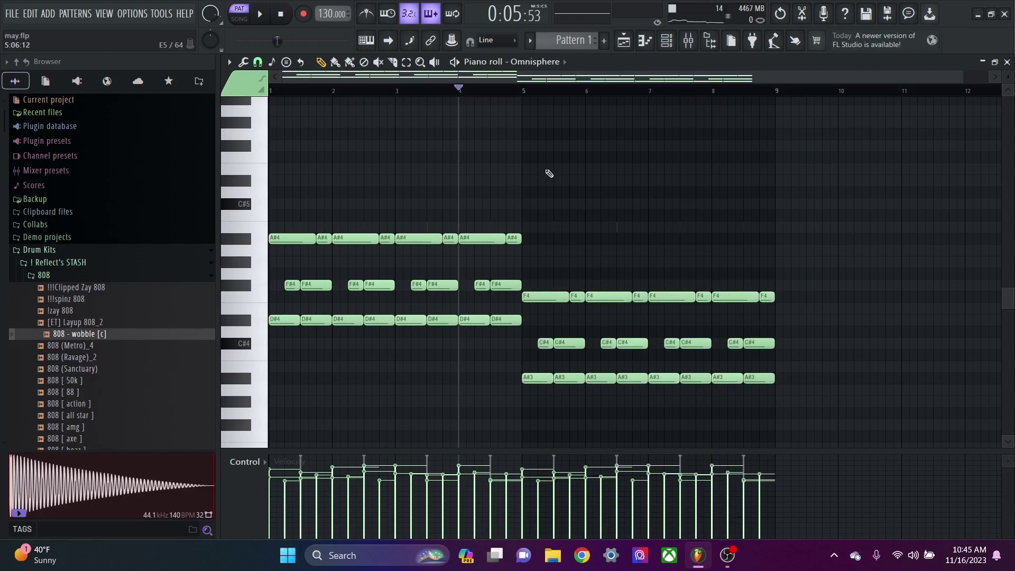
key(space)
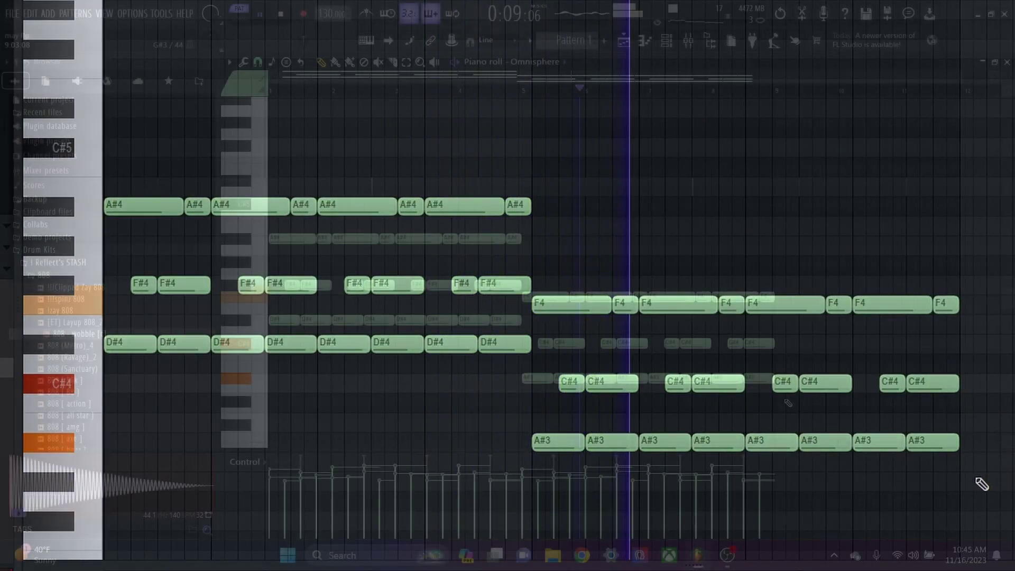
Step: Raise the lowered notes in bars 5 to 8 back up to D#5, B4 and G#4
drag(788, 403, 550, 256)
key(shift+Up)
key(shift+Up)
key(shift+Up)
key(shift+Up)
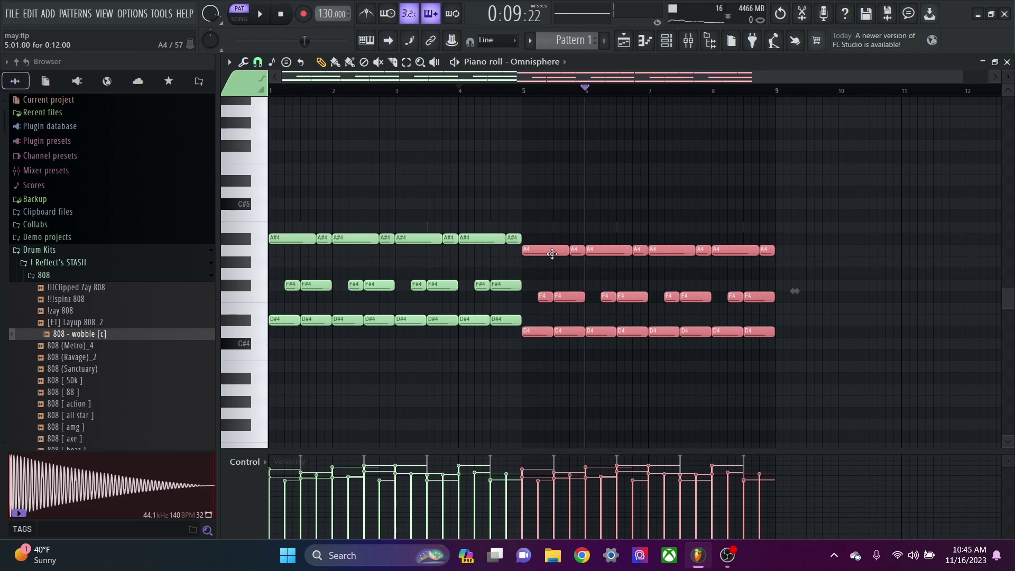
key(shift+Up)
key(shift+Up)
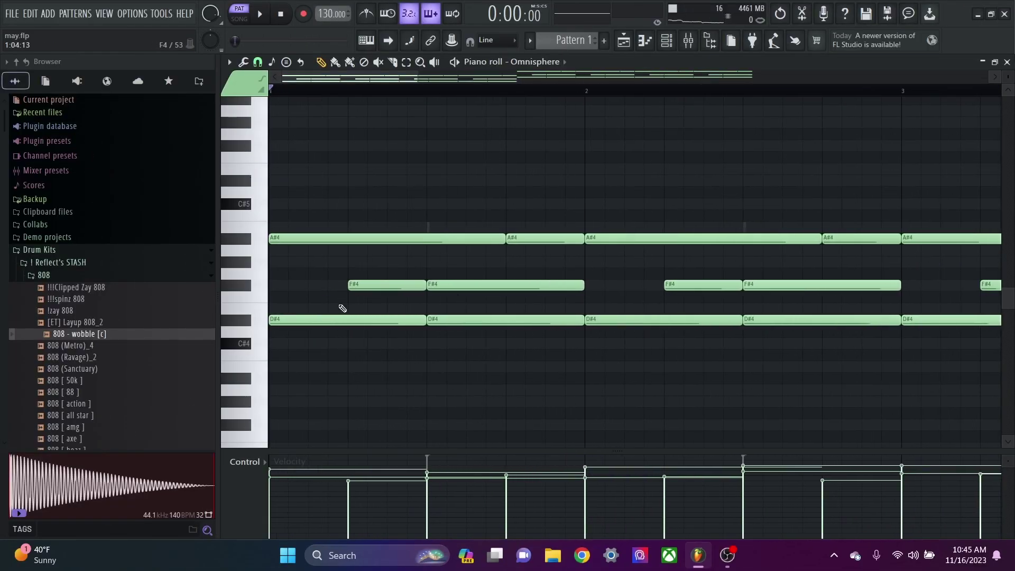
Step: Try moving the first F#4 note to the start of bar 1 and copying the resulting chord to beat 3
drag(396, 290, 317, 290)
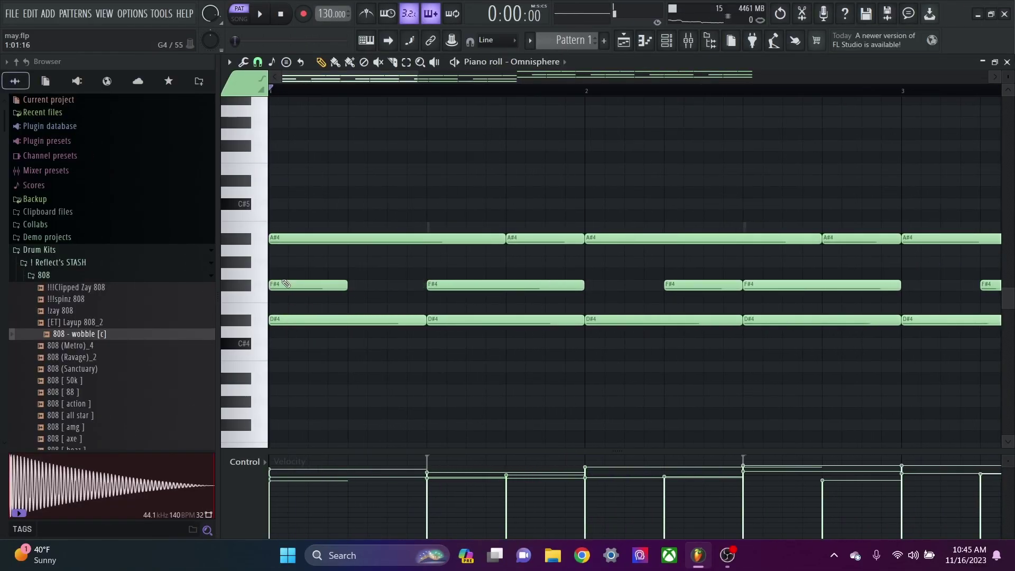
drag(340, 211, 328, 348)
drag(318, 290, 474, 299)
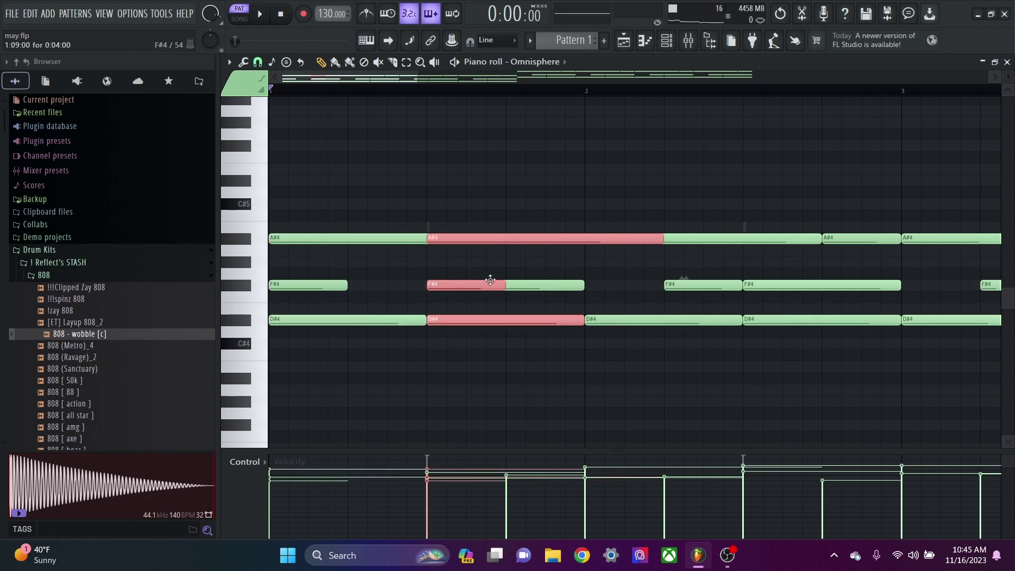
key(Delete)
drag(325, 285, 354, 282)
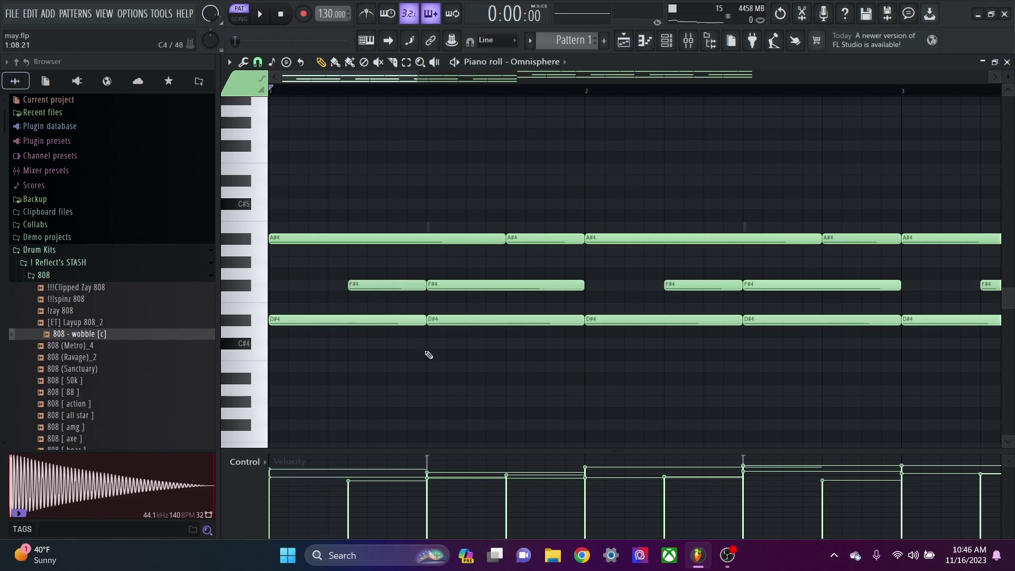
Step: Try shortening the first A#4 note to end at beat 3, leaving a gap before the next A#4
drag(435, 236, 435, 236)
click(447, 260)
right_click(437, 235)
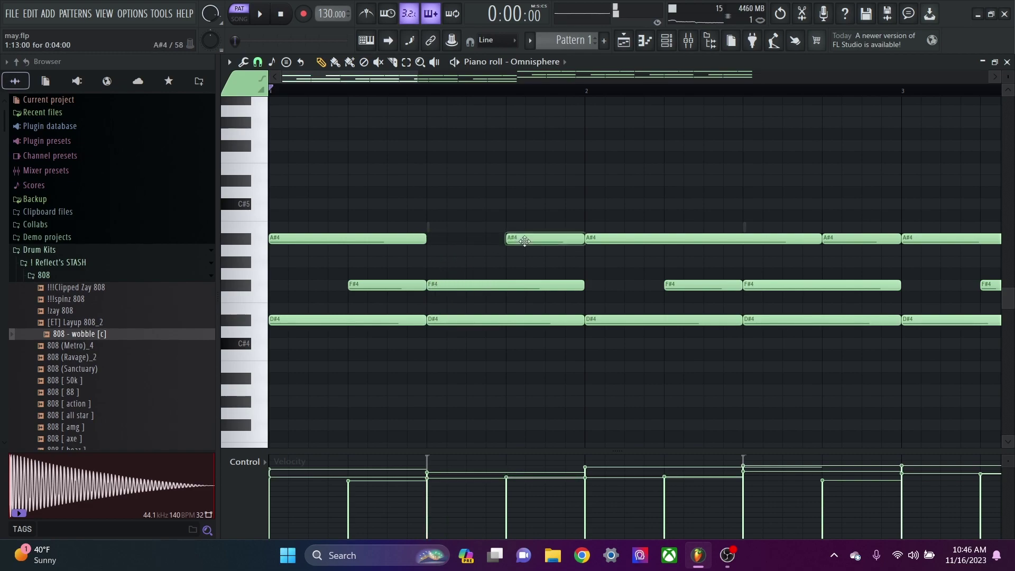
scroll(468, 299, down, 2)
drag(468, 331, 374, 241)
scroll(373, 240, down, 2)
key(Delete)
Step: Try randomizing the velocity levels of the Omnisphere notes with the piano roll randomizer
drag(436, 199, 371, 310)
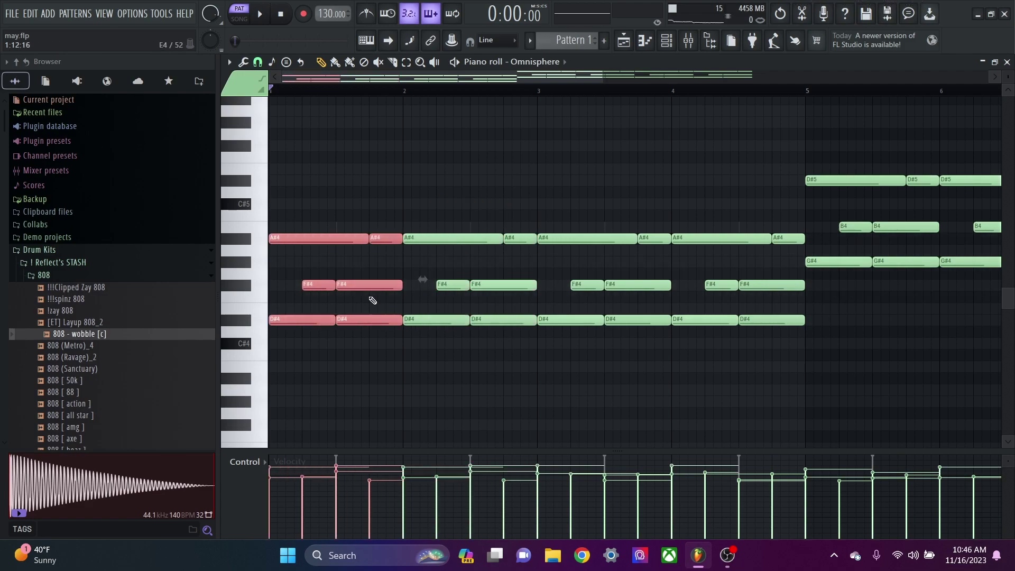
click(636, 338)
scroll(562, 306, down, 3)
drag(608, 154, 918, 318)
click(611, 400)
key(alt+r)
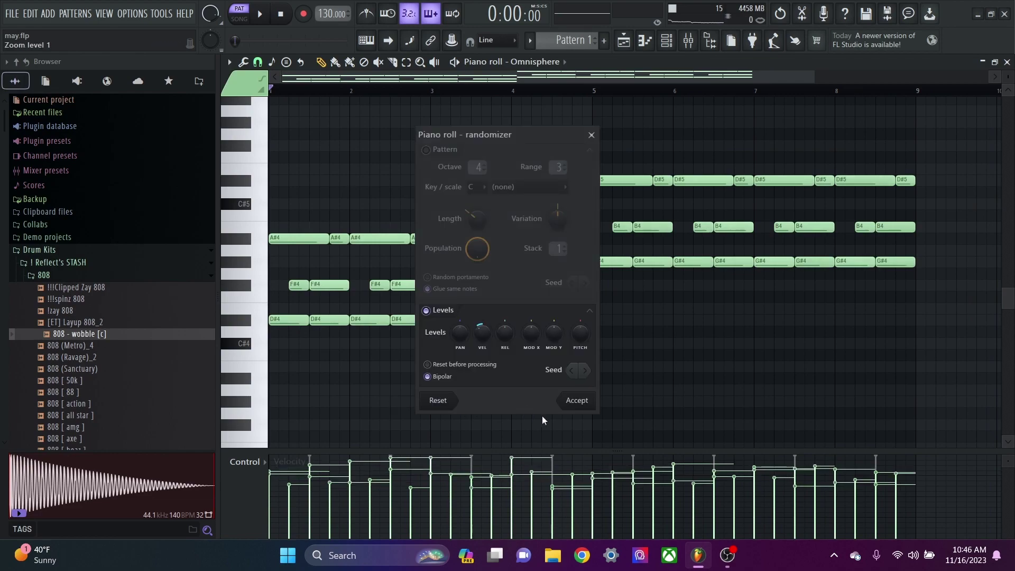
key(Escape)
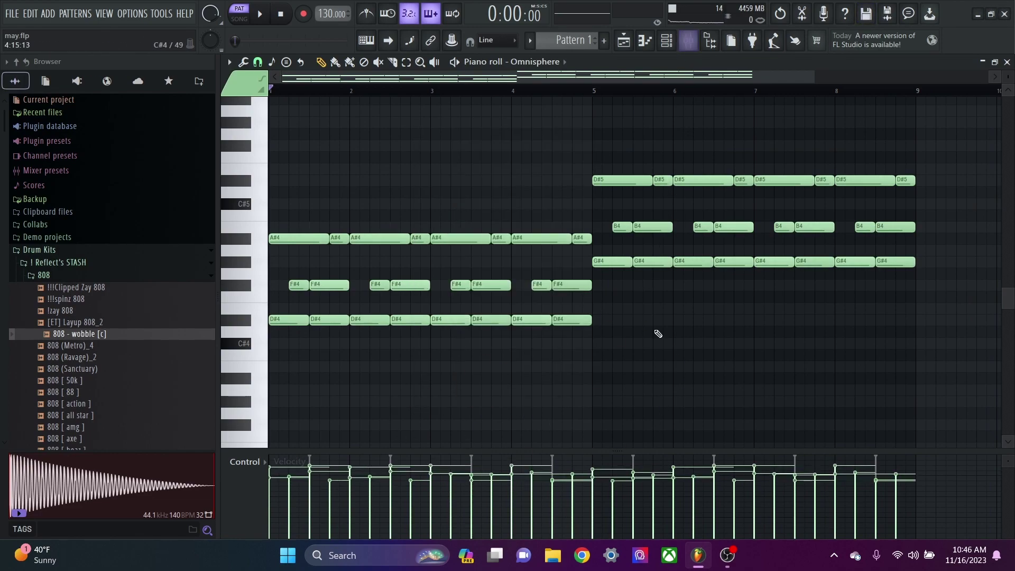
Step: Turn the Omnisphere mixer track's effects back on and review the first Fruity parametric EQ 2's curve
click(698, 36)
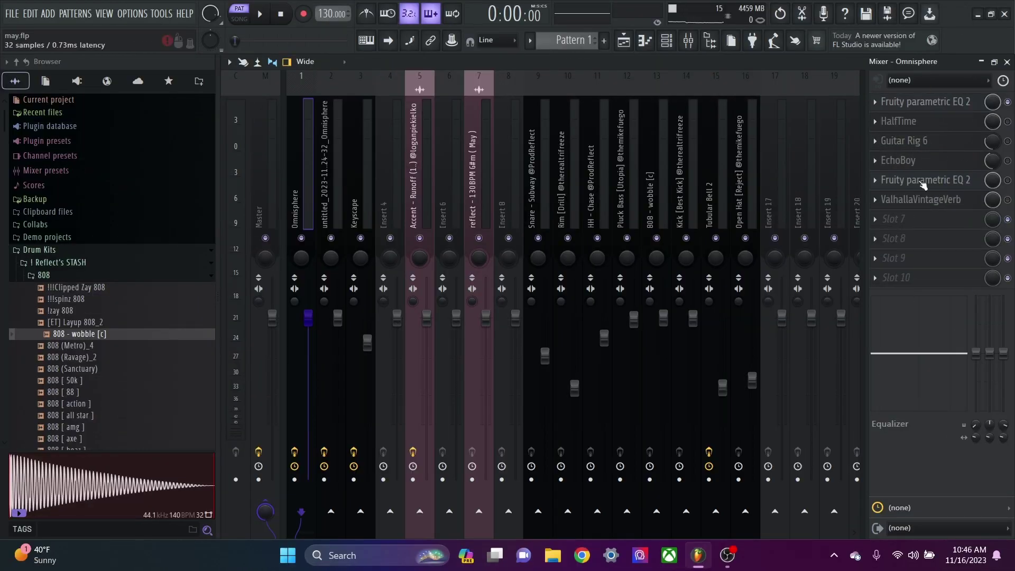
click(942, 103)
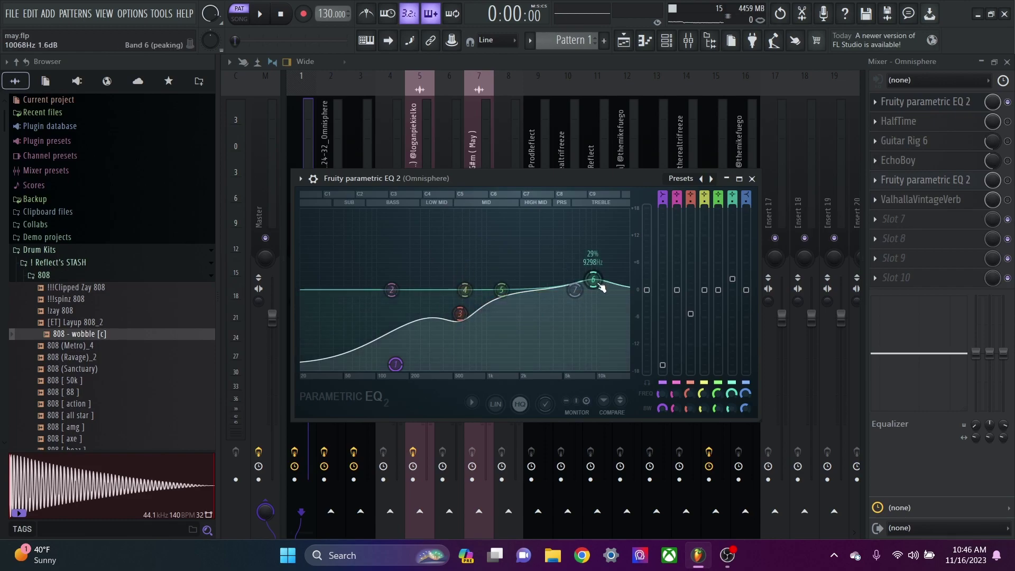
click(752, 179)
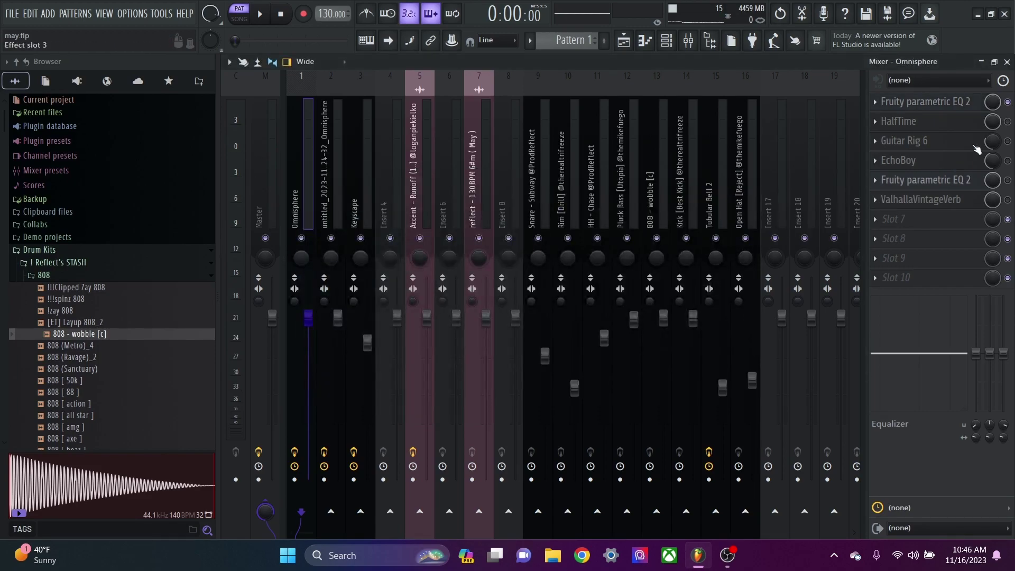
Step: Enable HalfTime, Guitar Rig 6 and EchoBoy in the Omnisphere effect chain and review each plugin's settings
click(963, 123)
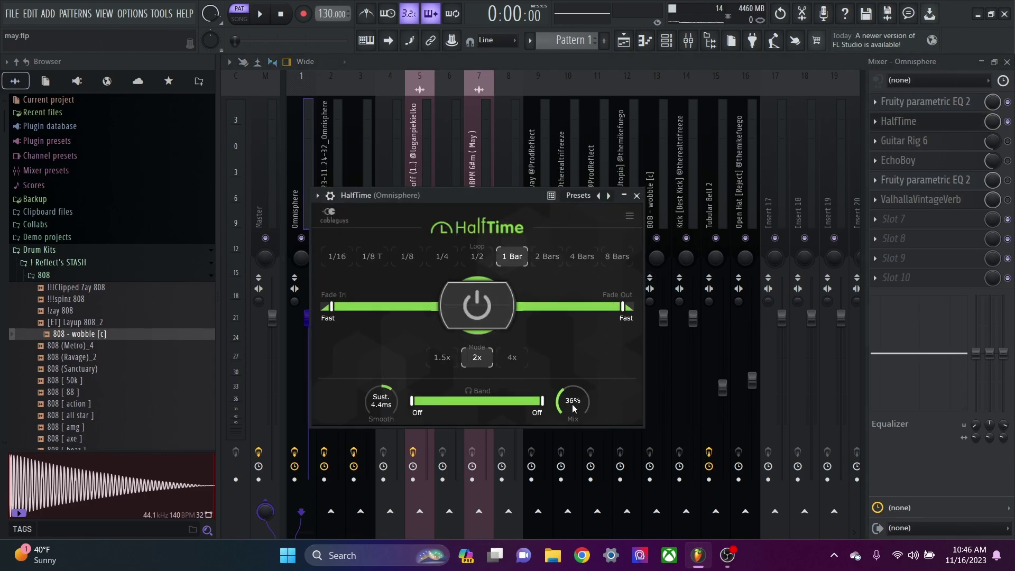
key(Escape)
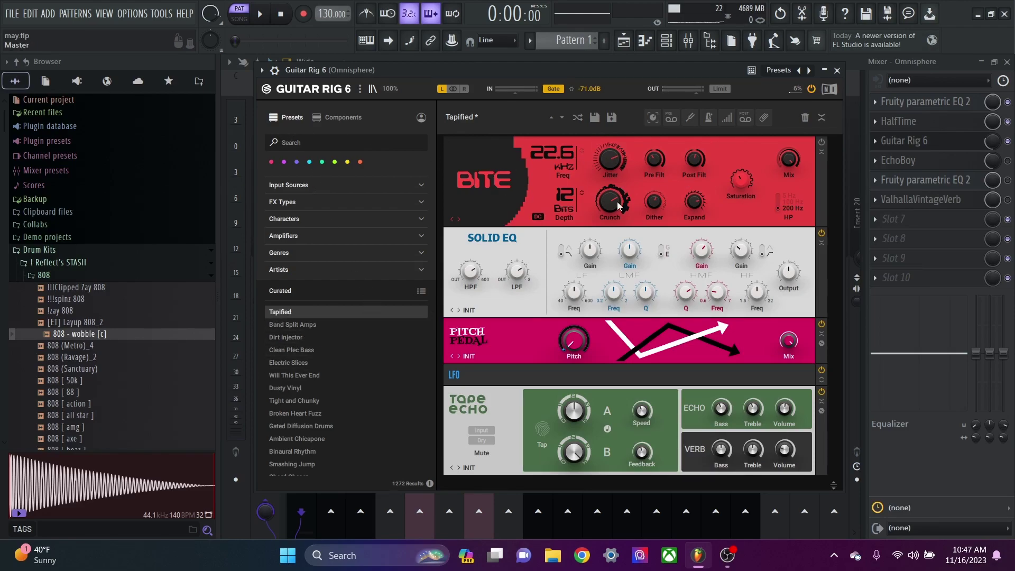
click(838, 70)
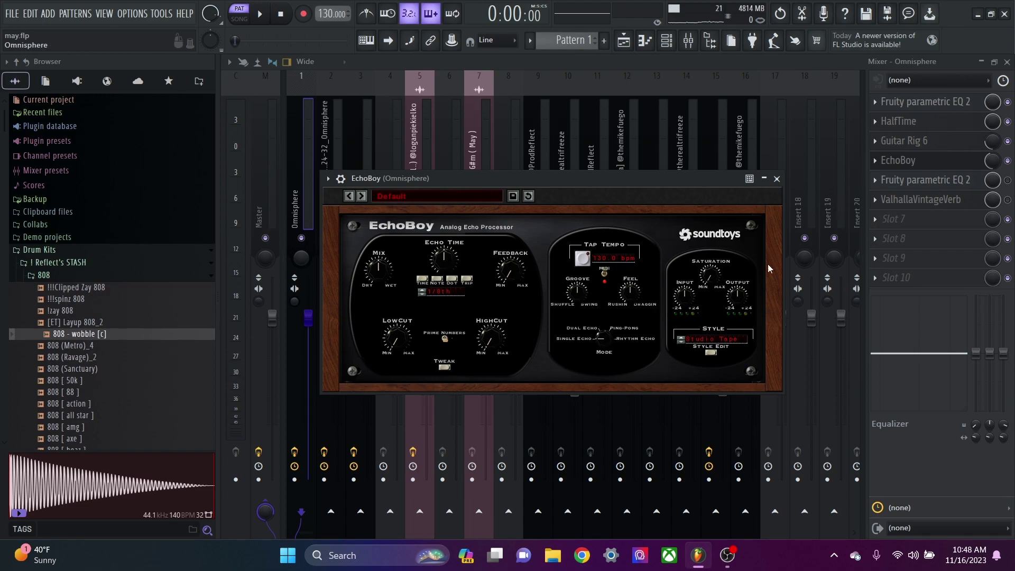
key(Escape)
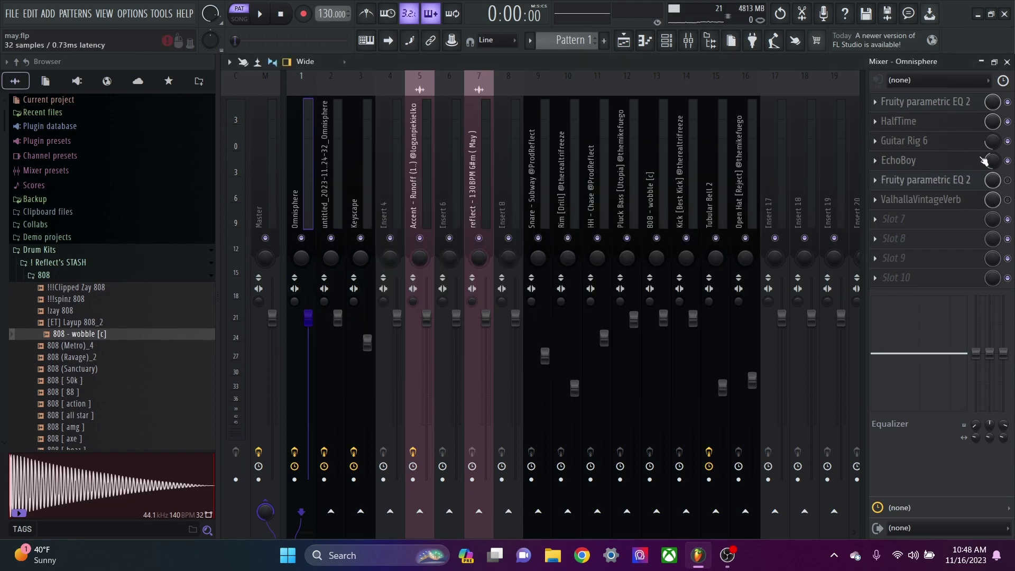
Step: Enable the second Fruity parametric EQ 2 on the Omnisphere track and examine its band settings
click(954, 180)
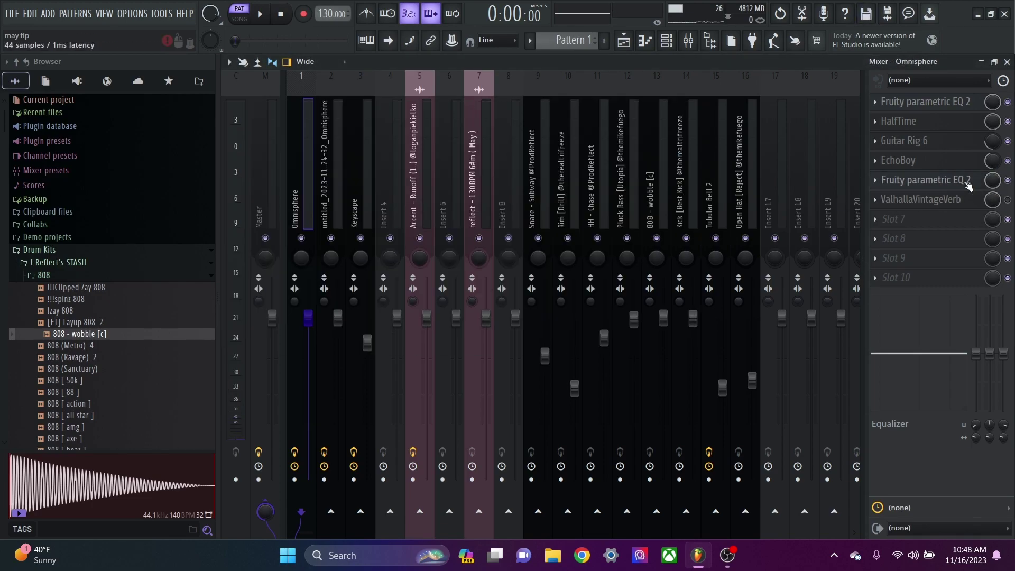
click(969, 183)
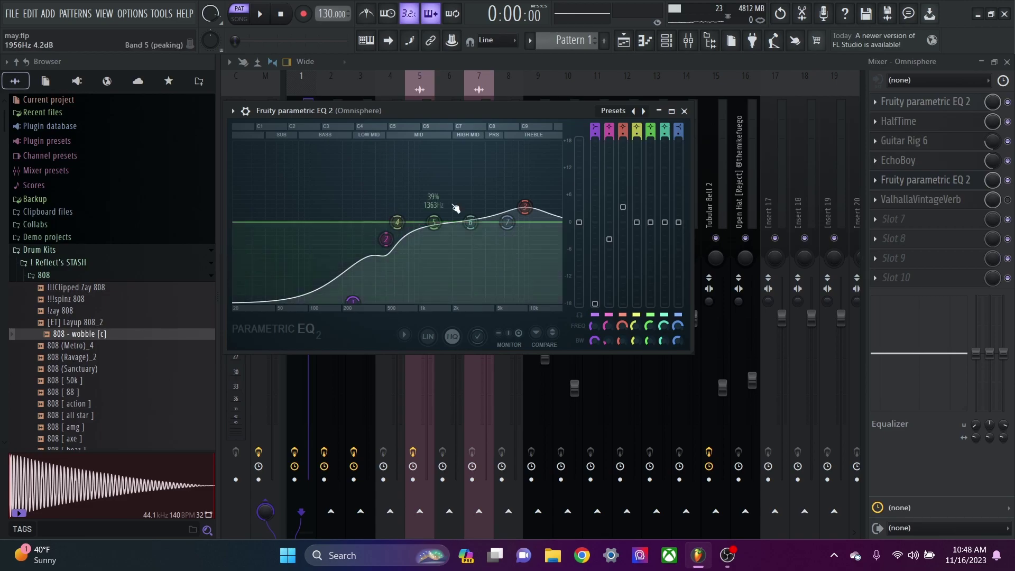
key(Escape)
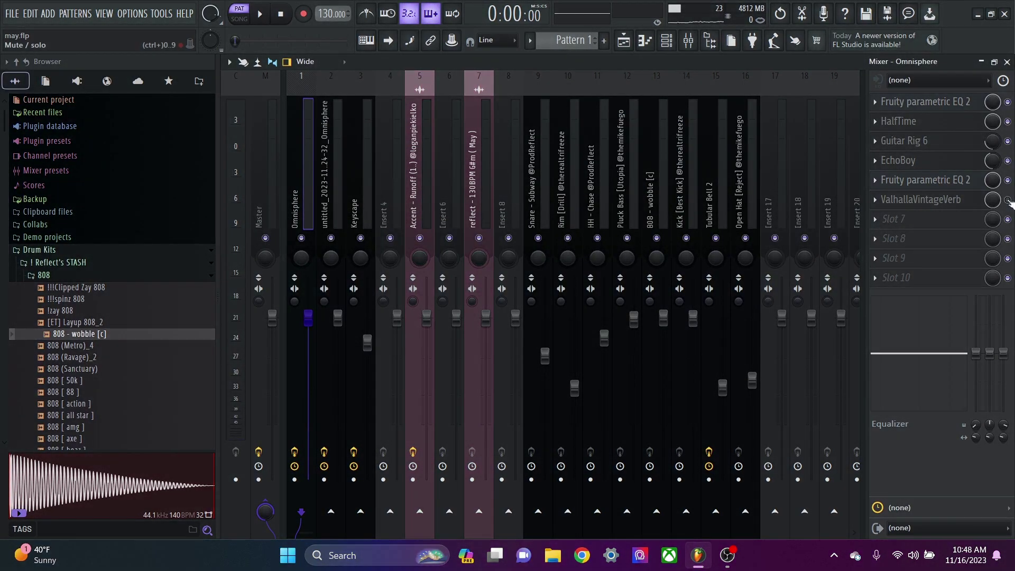
Step: Review ValhallaVintageVerb on the Omnisphere mixer track, and look at the Omnisphere channel in the channel rack
click(959, 201)
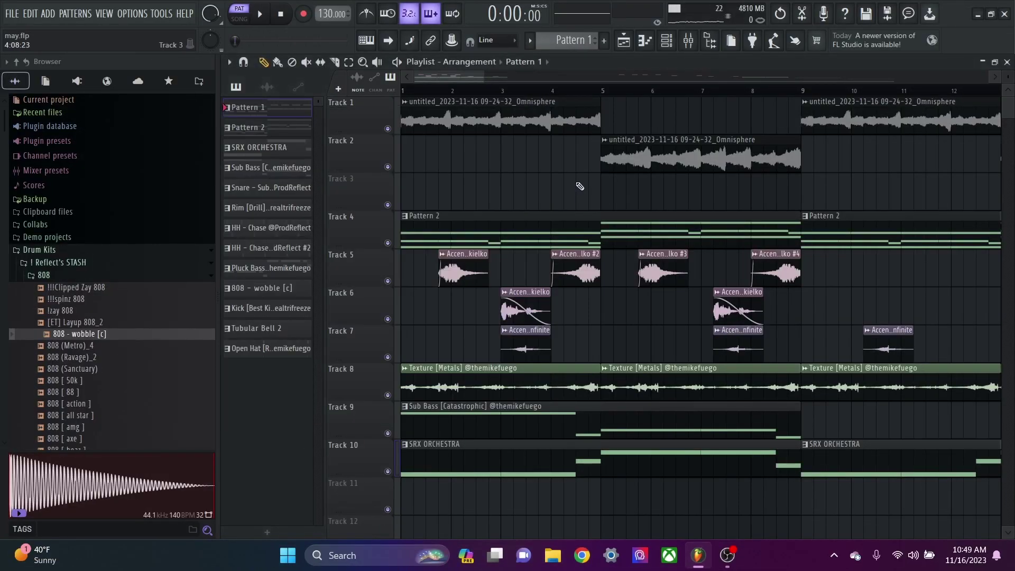
click(664, 47)
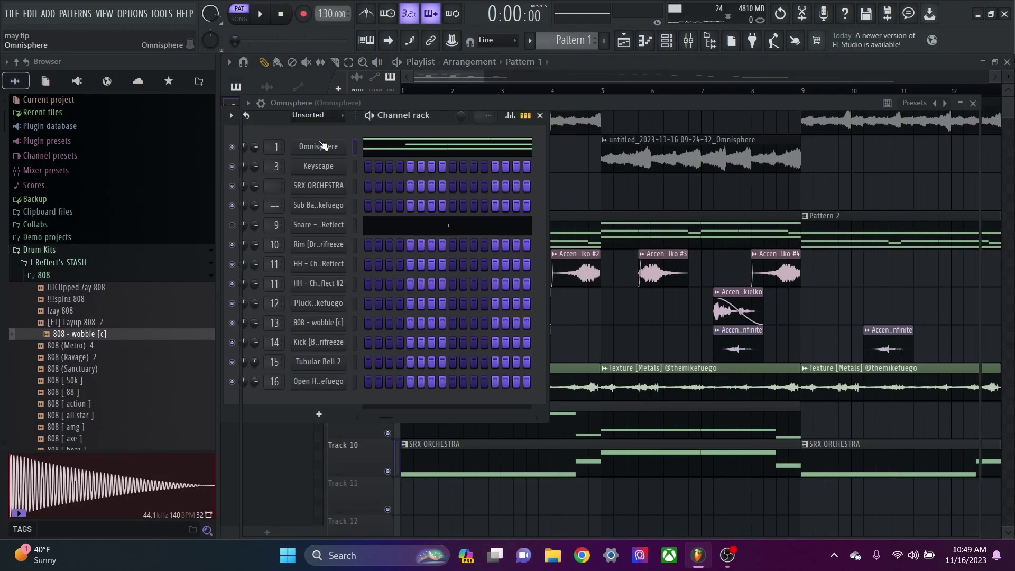
click(324, 146)
key(Escape)
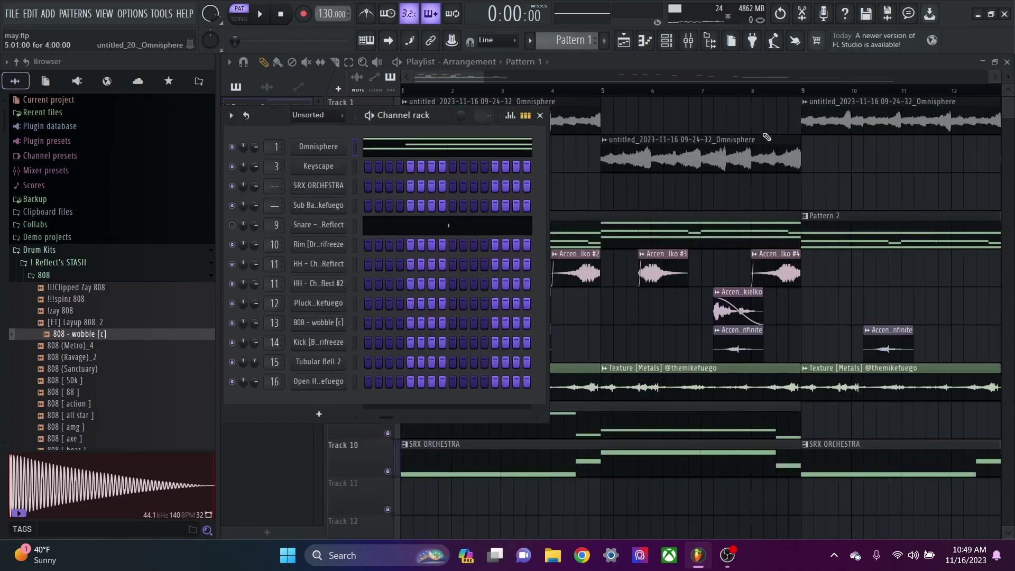
click(697, 45)
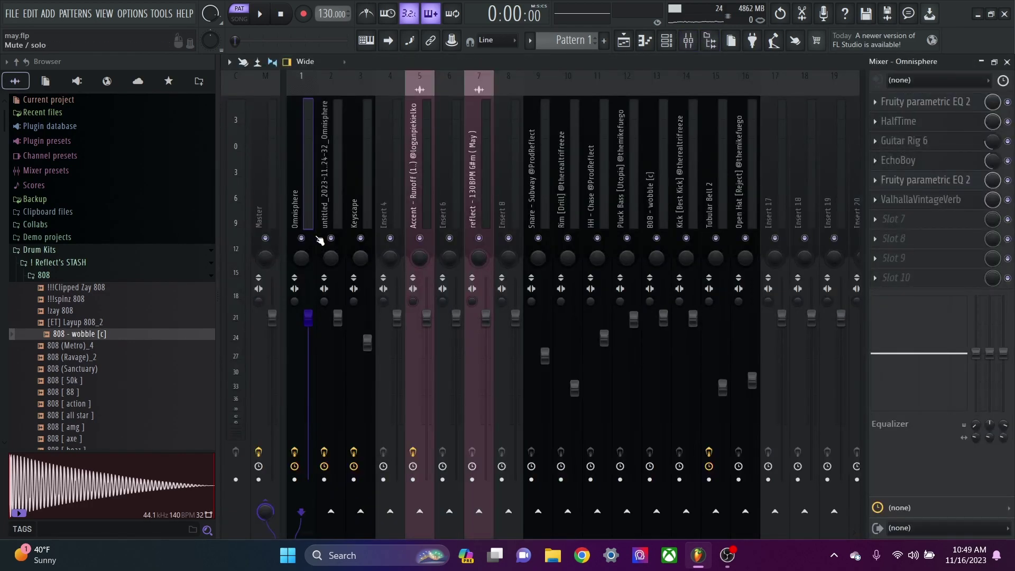
key(F9)
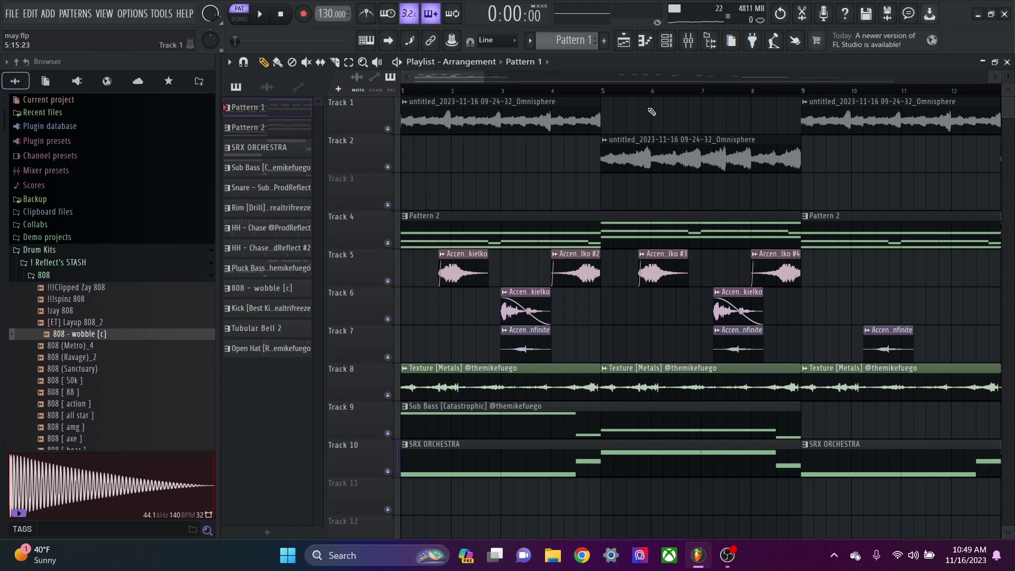
Step: Solo playlist Track 1 and unmute Track 2 so that only the two Omnisphere audio tracks are active
right_click(387, 128)
click(389, 167)
scroll(505, 168, up, 2)
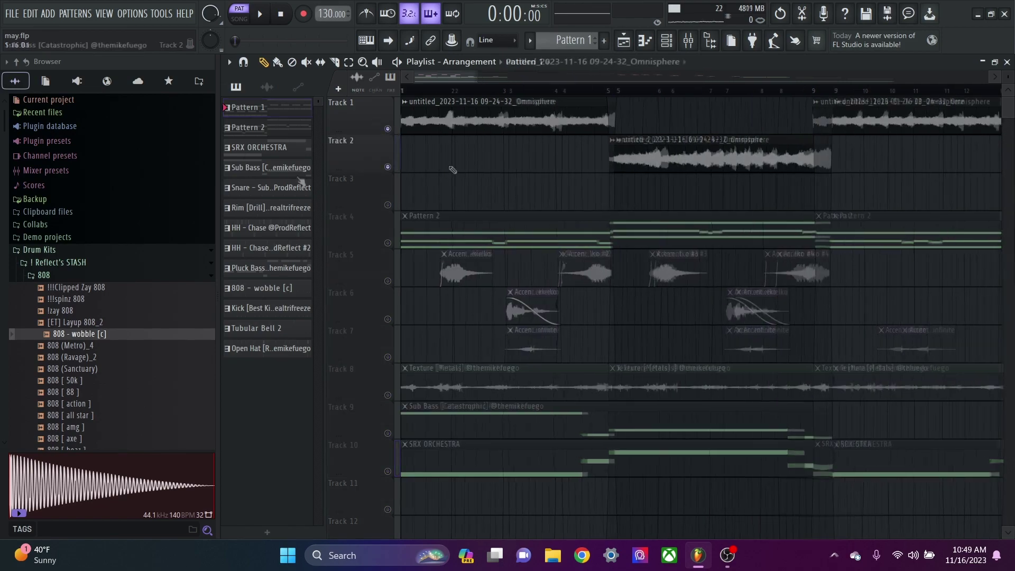
Step: Locate the disk recording arm on the Omnisphere mixer track, and open the Omnisphere notes of Pattern 1 in the piano roll
click(688, 43)
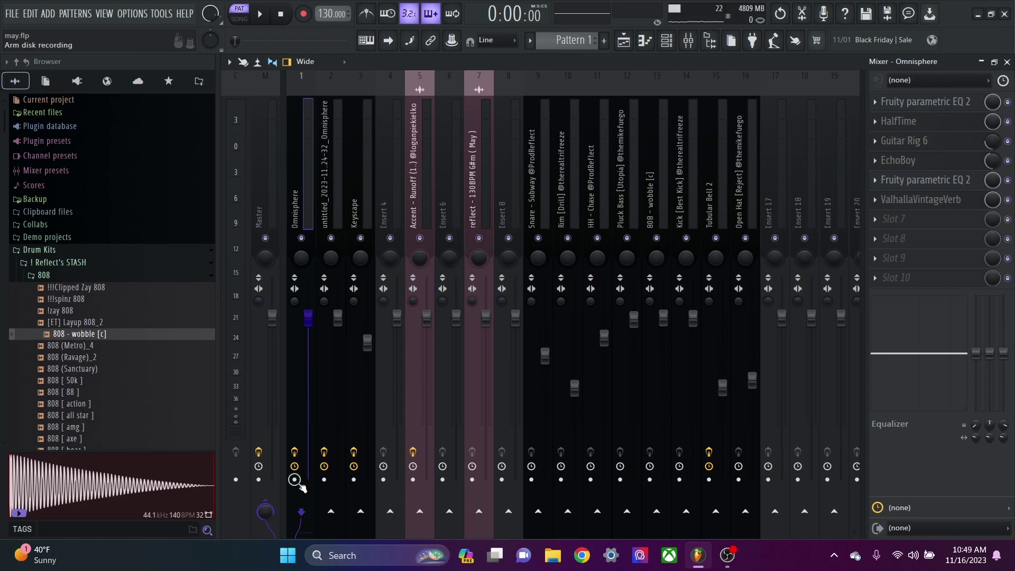
key(F9)
click(667, 40)
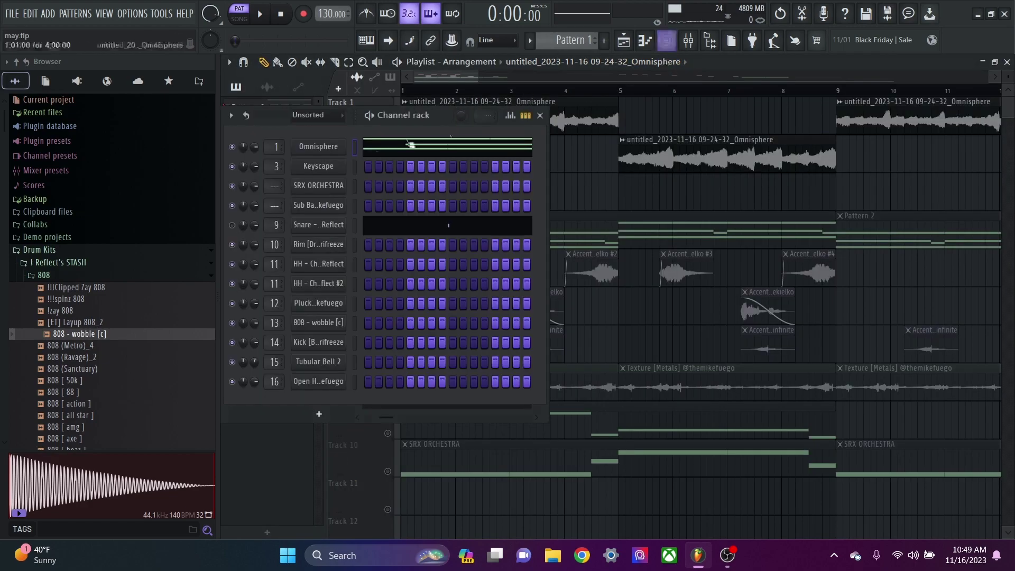
key(F6)
click(667, 41)
click(463, 151)
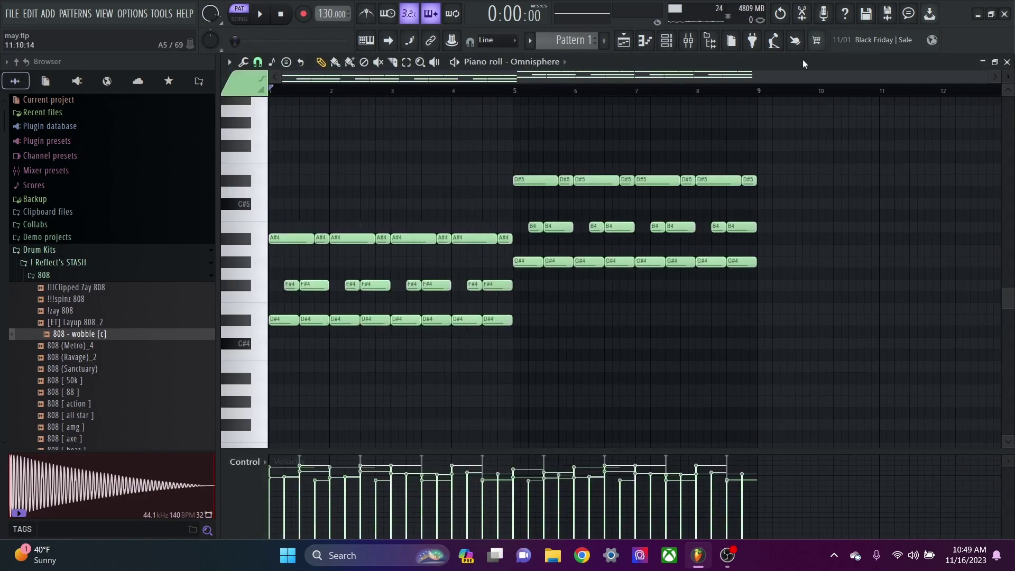
Step: Return to the playlist and open the rendered Omnisphere audio clip's settings to check its Reverse option
key(Escape)
key(Escape)
double_click(562, 123)
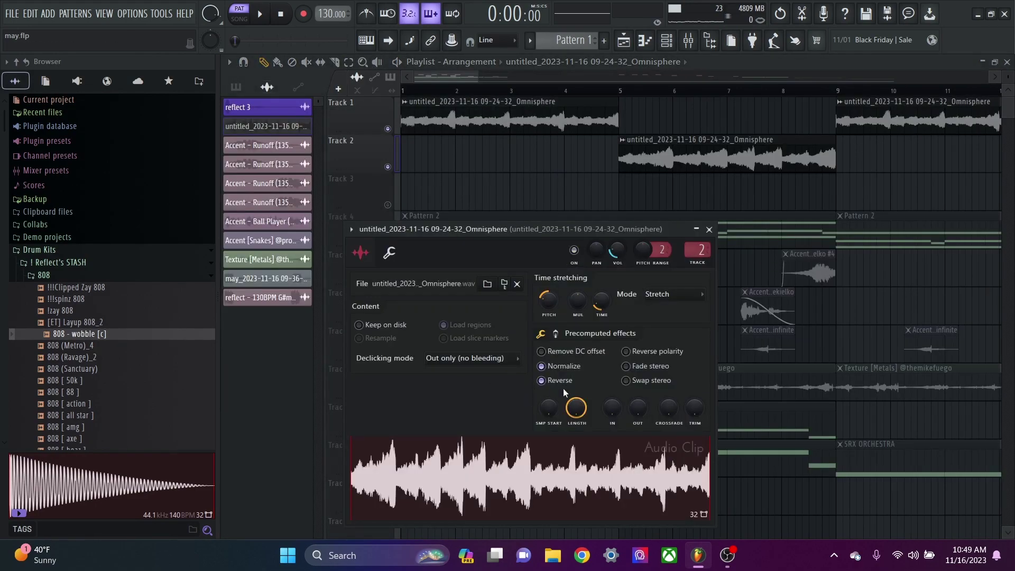
Step: Try swapping the Omnisphere melody's halves: move the second-half notes to the start, undo that, and move the first-half notes past bar 5
key(F7)
drag(525, 293, 782, 144)
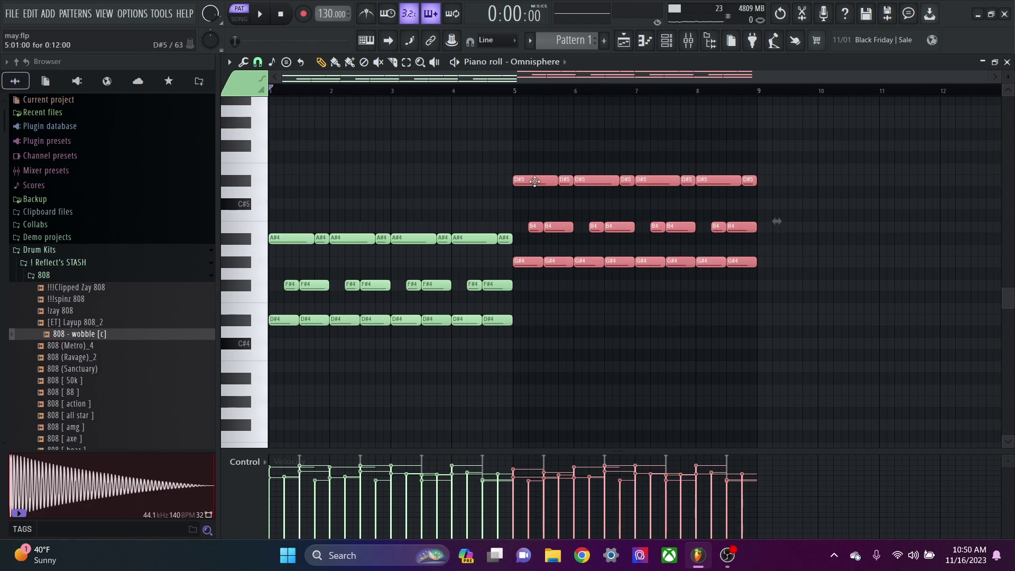
drag(536, 181, 243, 180)
key(ctrl+z)
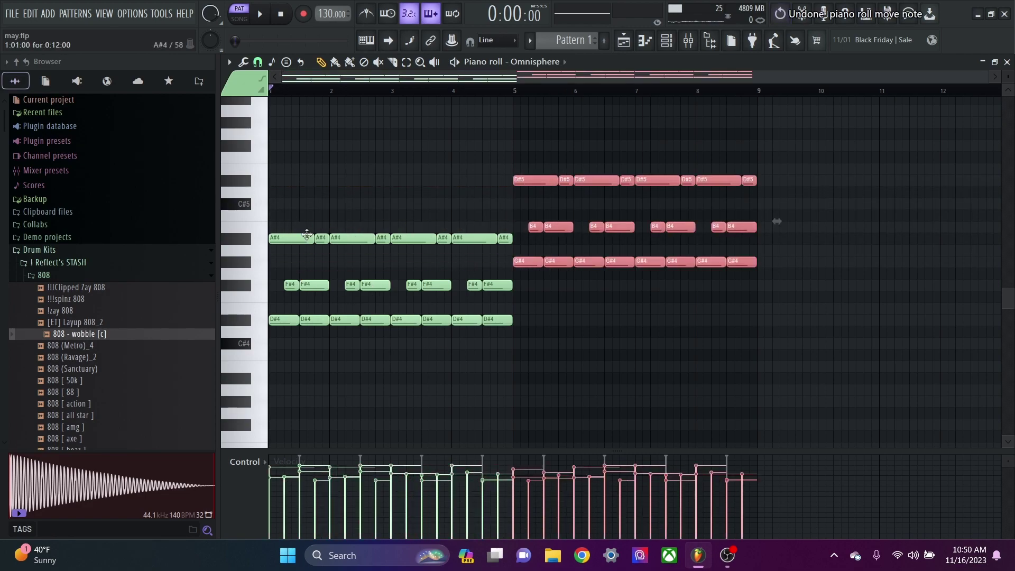
drag(303, 222, 445, 356)
drag(328, 270, 589, 260)
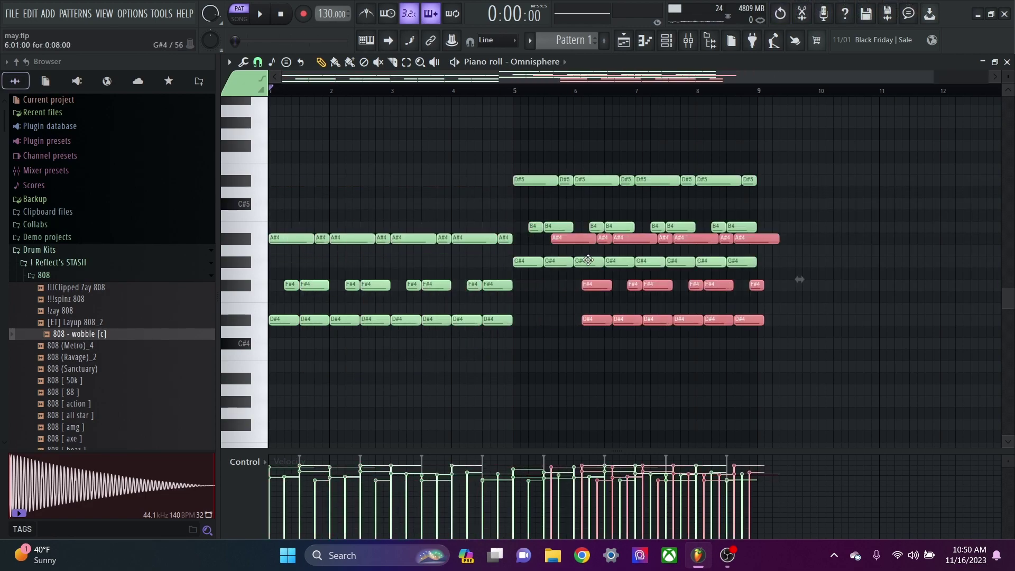
key(F5)
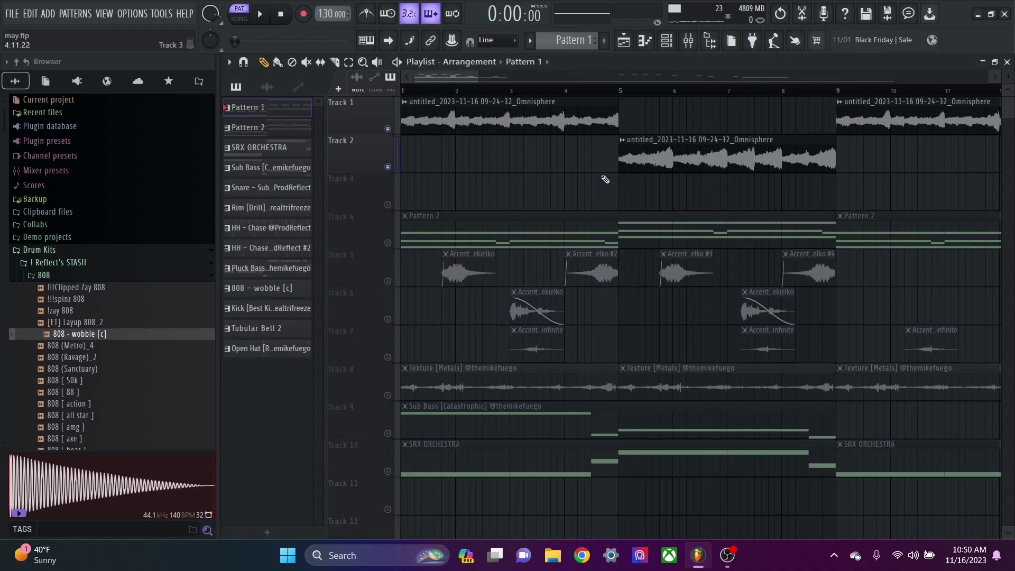
Step: Play the two Omnisphere audio clips on Tracks 1 and 2 in song mode from bar 1, and stop playback
mouse_move(730, 159)
mouse_down()
mouse_move(524, 156)
mouse_move(731, 158)
mouse_up()
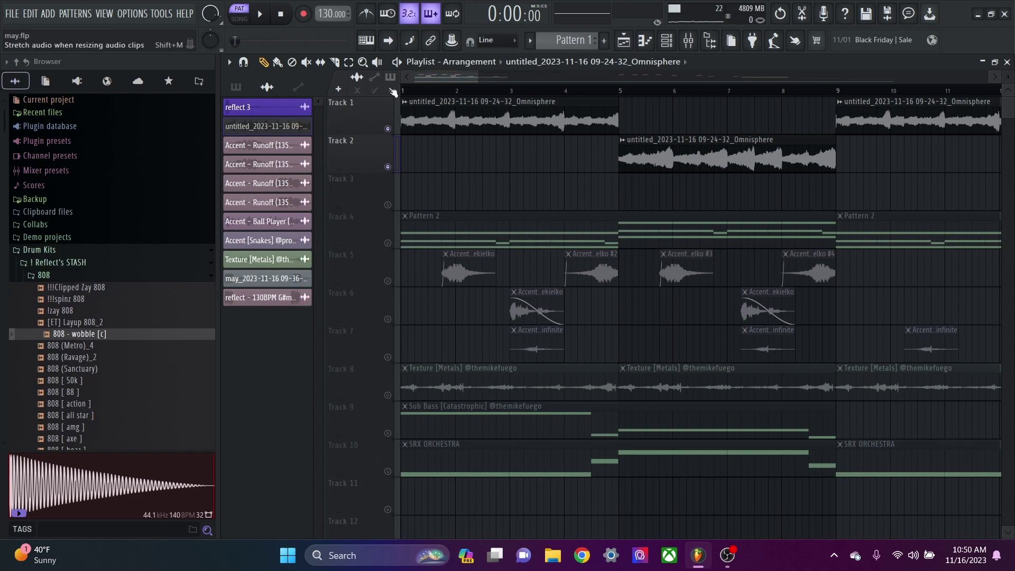
scroll(414, 110, up, 2)
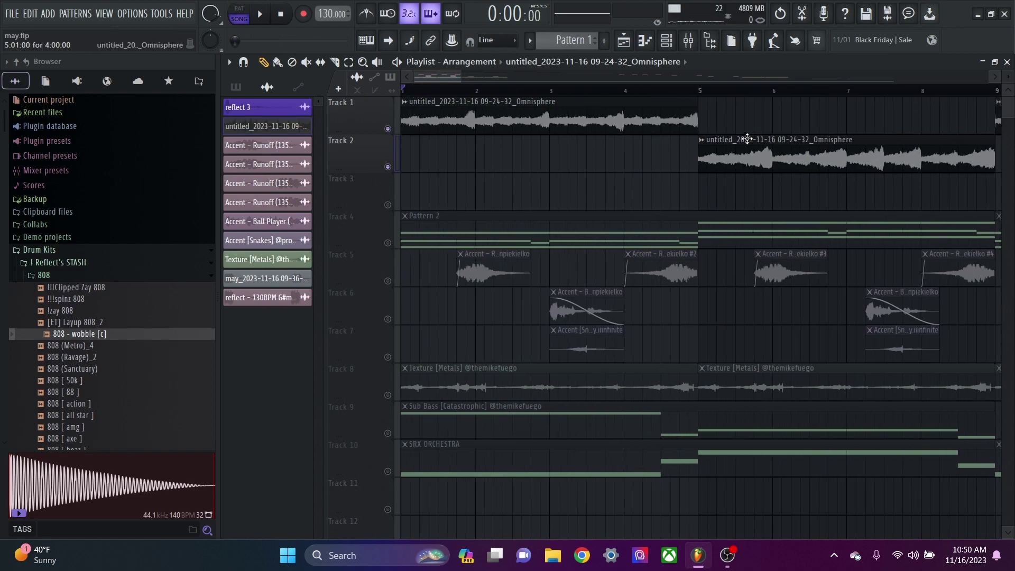
key(space)
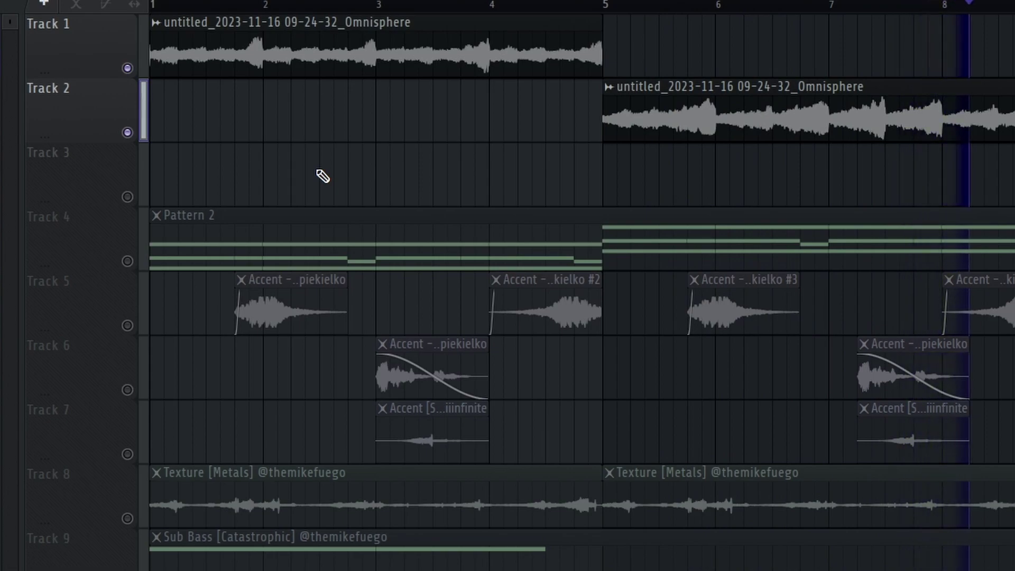
key(space)
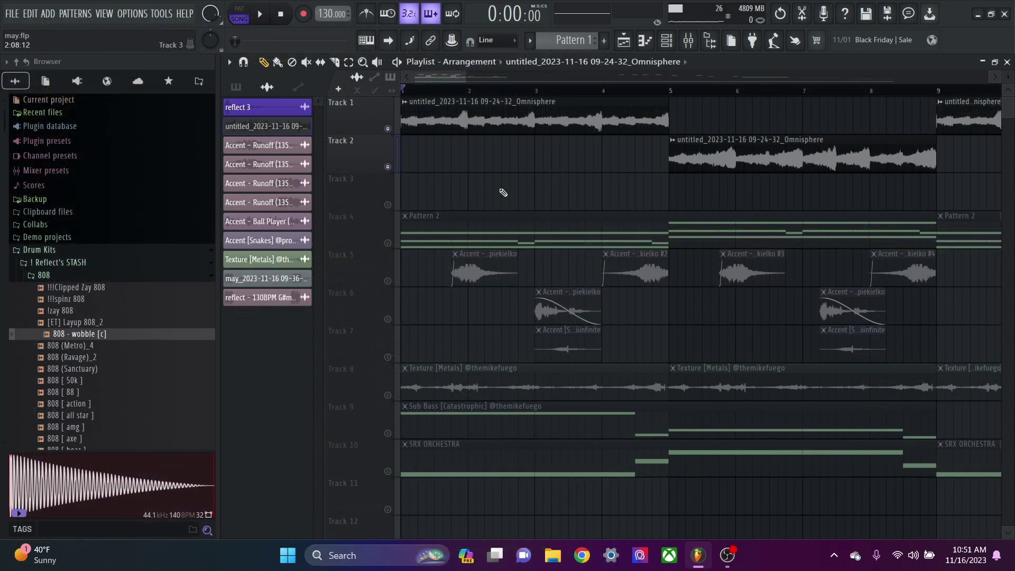
Step: Compare the Omnisphere mixer track with its rendered audio track, and review the latter's Fruity parametric EQ 2 curve
key(F9)
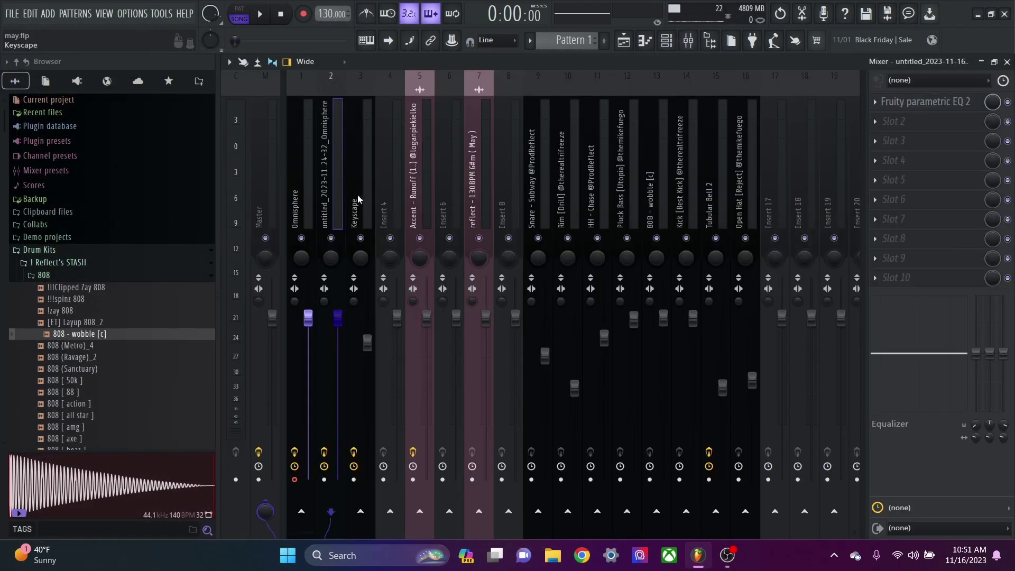
click(299, 170)
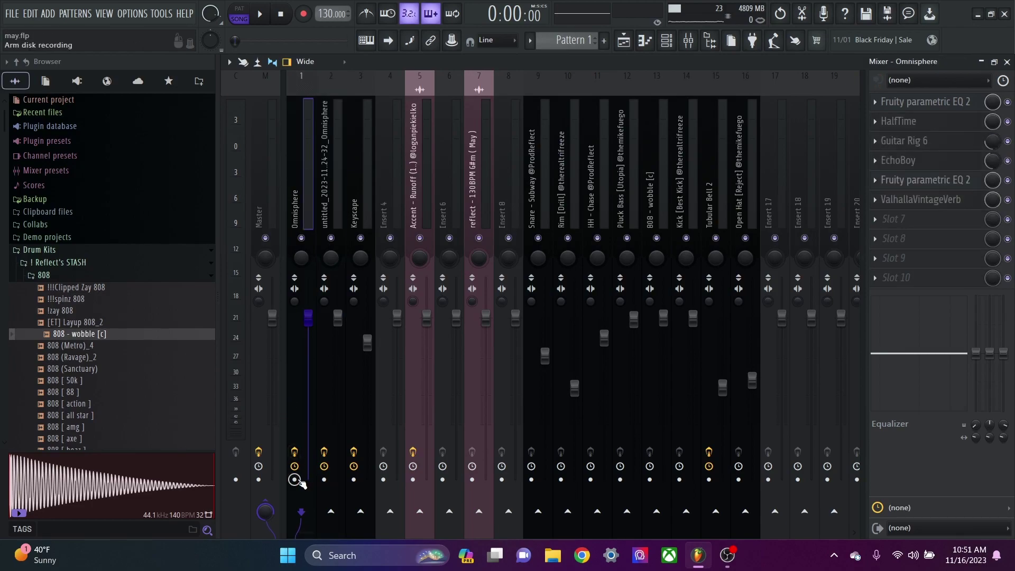
click(332, 133)
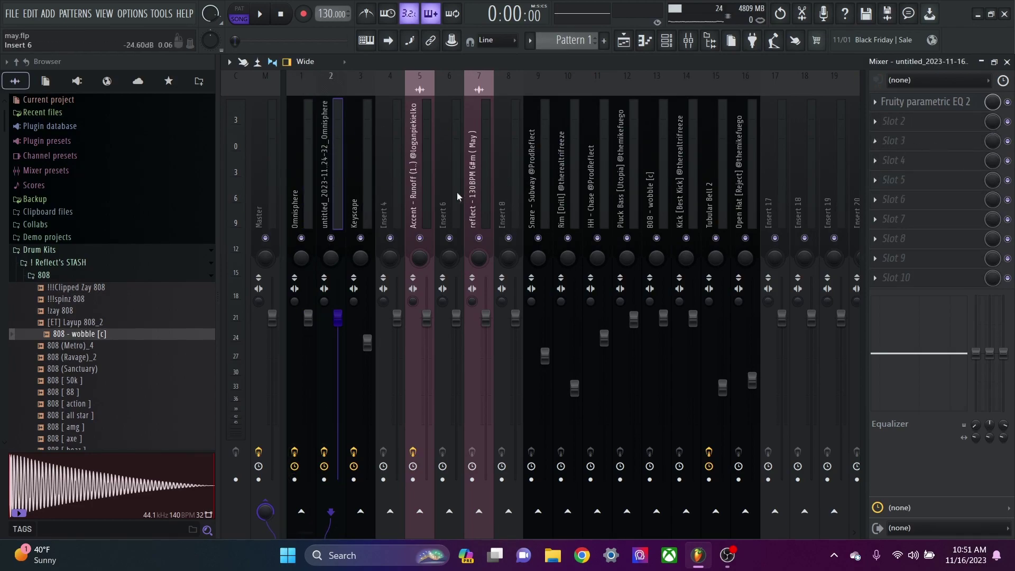
click(970, 106)
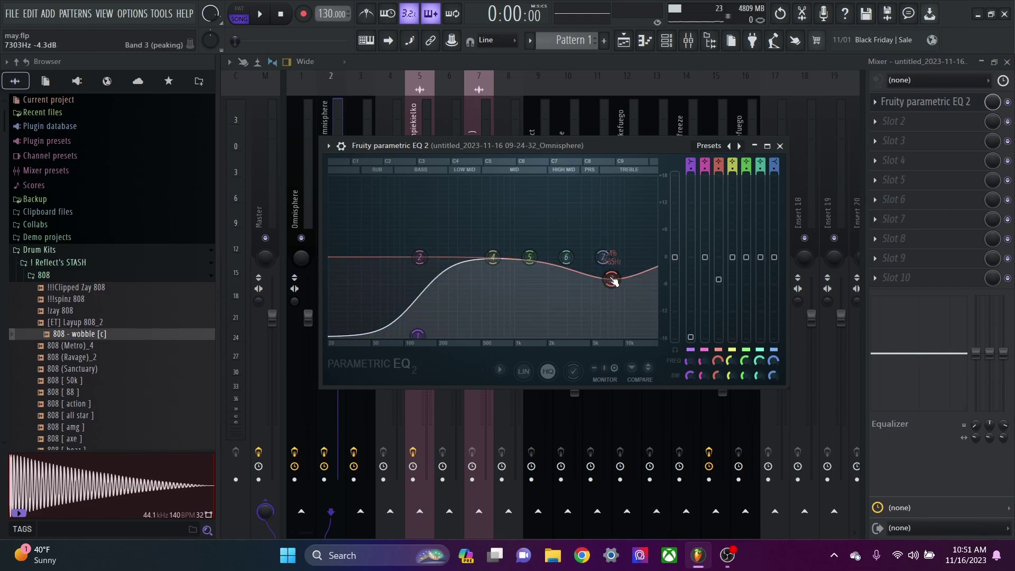
key(Escape)
Step: Open Pattern 2 from the playlist and examine the Keyscape LA Custom C7 Grand Piano sound and its notes
key(F5)
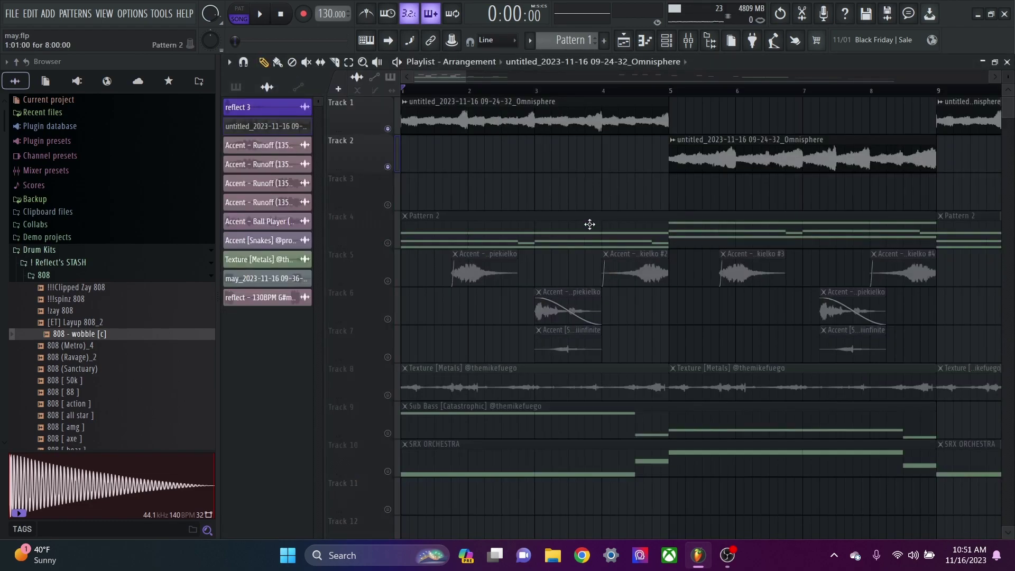
scroll(589, 224, up, 3)
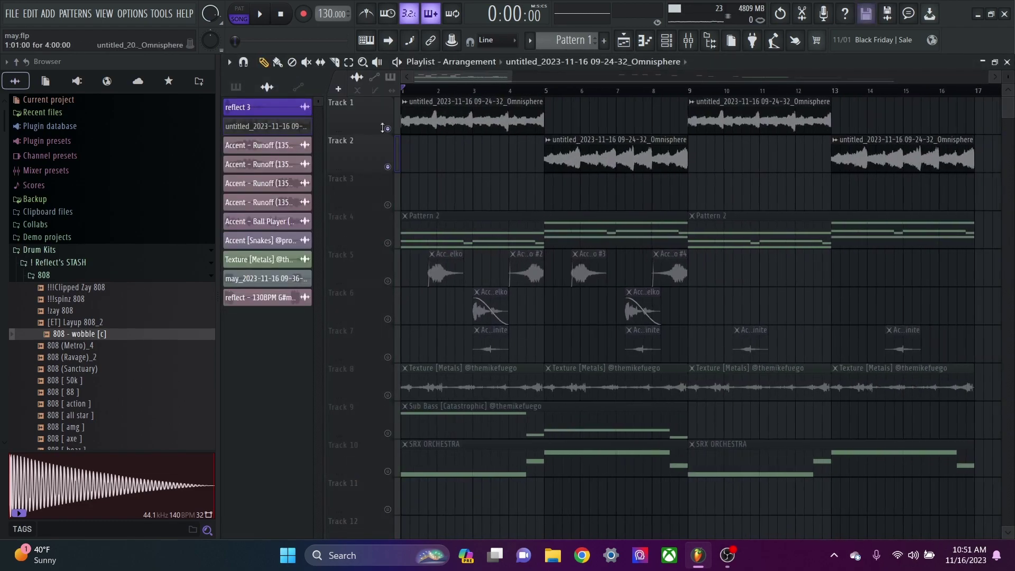
double_click(431, 227)
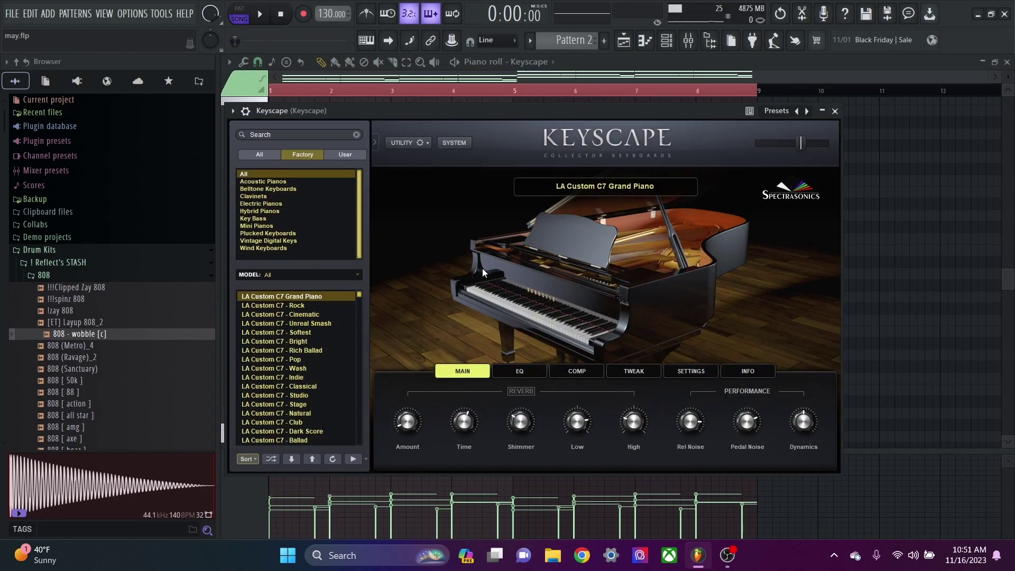
key(Escape)
key(Escape)
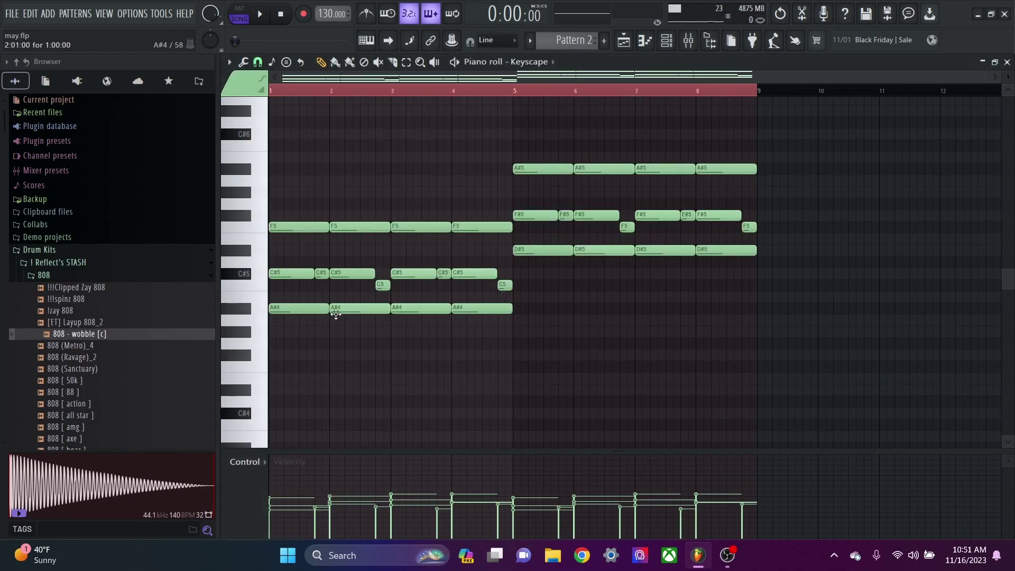
scroll(240, 267, up, 4)
Step: Check the settings of the Omnisphere audio clip on Track 1 again, and glance at its mixer track
key(Escape)
key(Escape)
key(Escape)
click(625, 44)
double_click(580, 99)
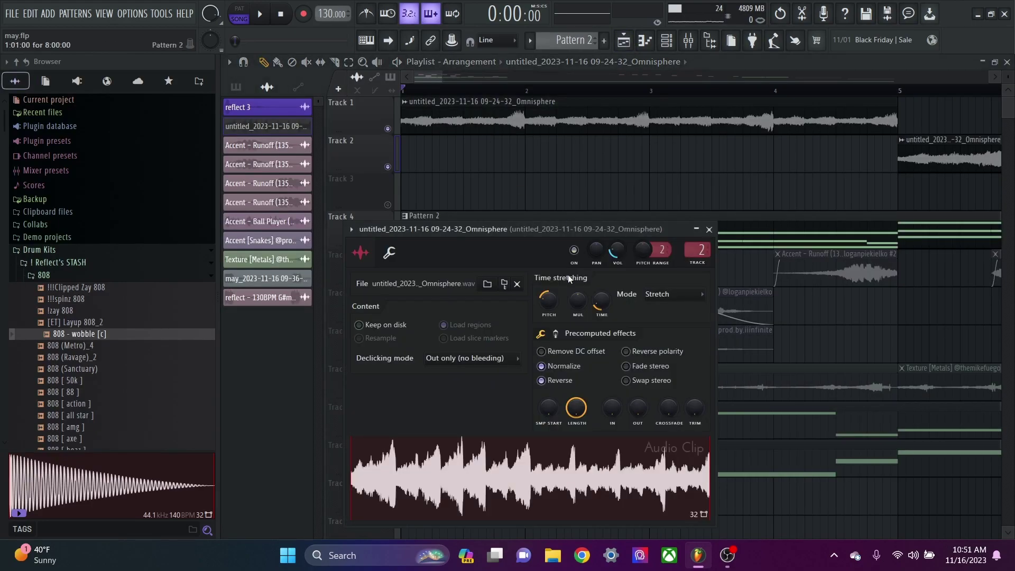
key(Escape)
key(F9)
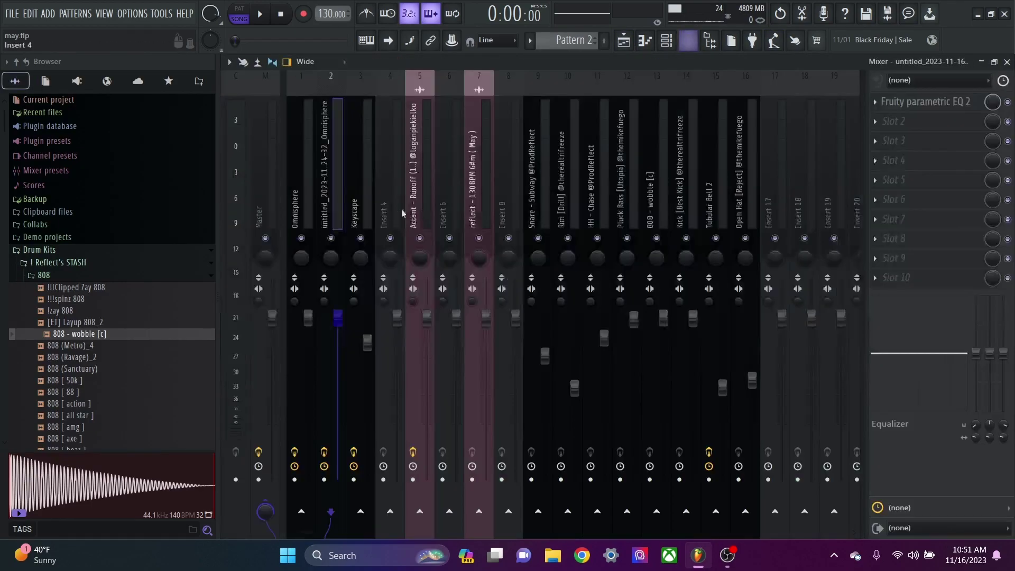
Step: Reopen Pattern 2 from the playlist and look over the Keyscape chords in the piano roll
key(Escape)
double_click(528, 229)
scroll(268, 272, down, 2)
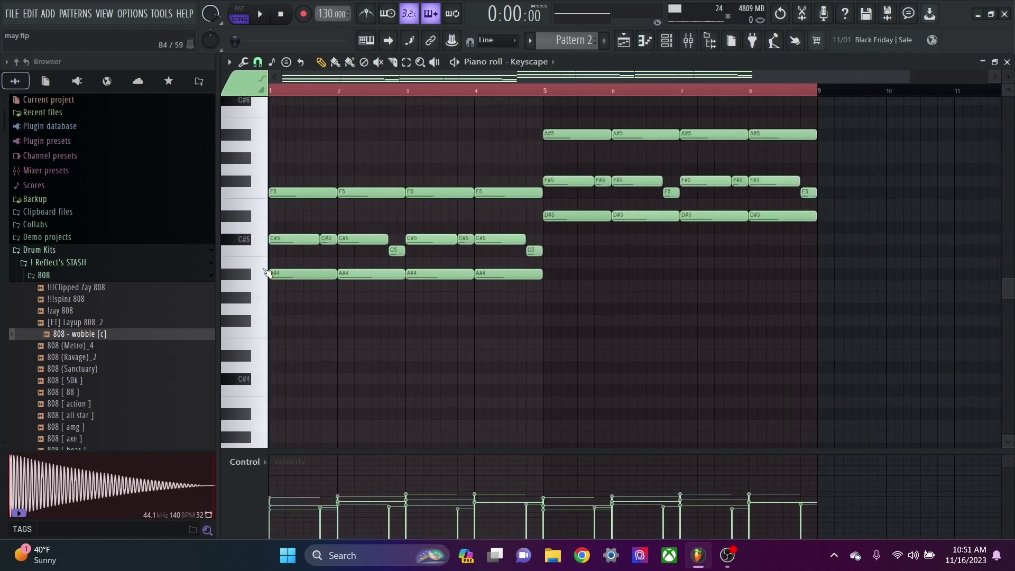
scroll(287, 285, up, 3)
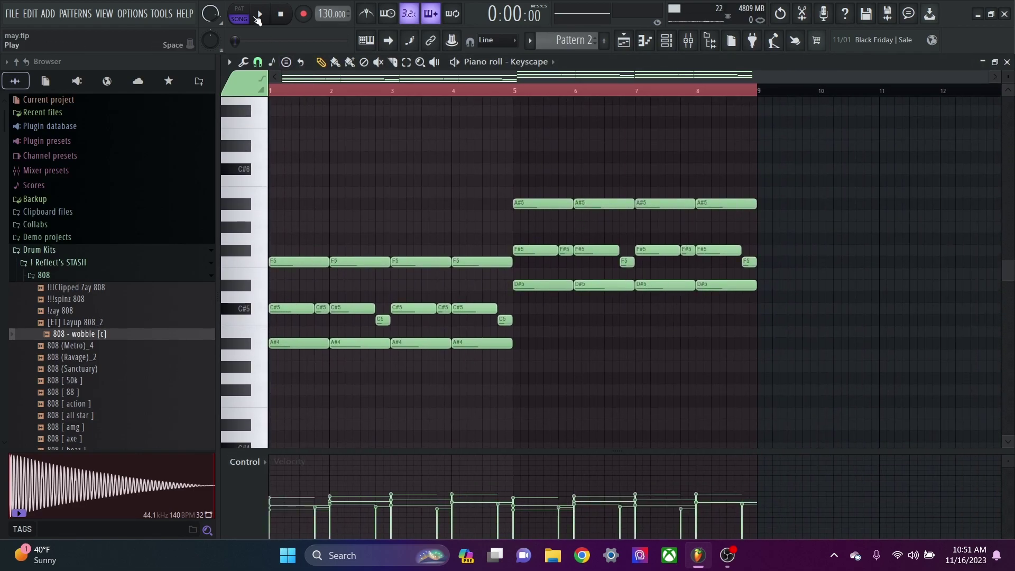
Step: Play the song while following Pattern 2's Keyscape notes in the piano roll
key(Escape)
double_click(473, 241)
key(space)
scroll(856, 195, down, 2)
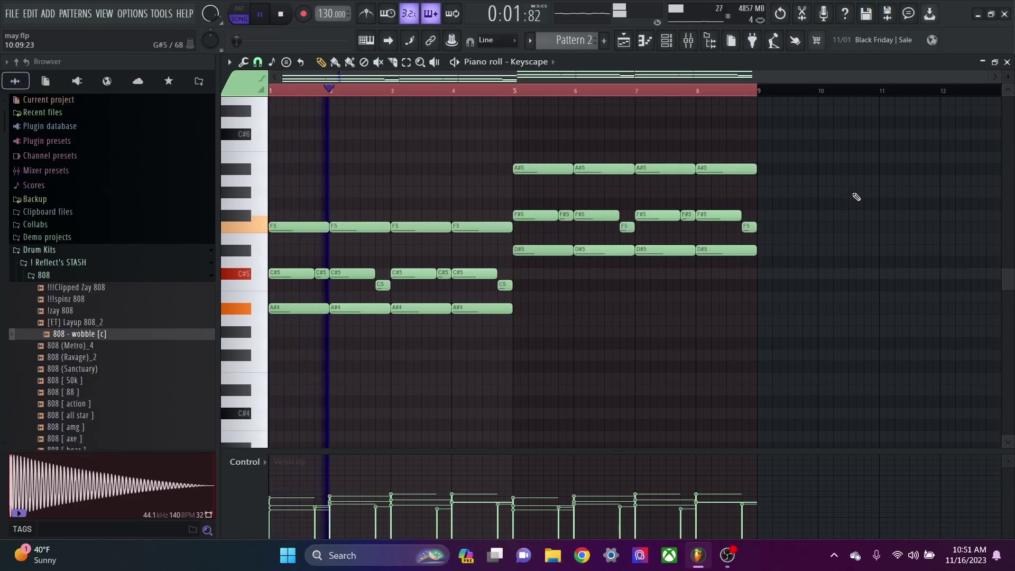
Step: Try a C#5 note at the end of bar 2 in the Keyscape part, and move it down to C5
scroll(857, 197, up, 2)
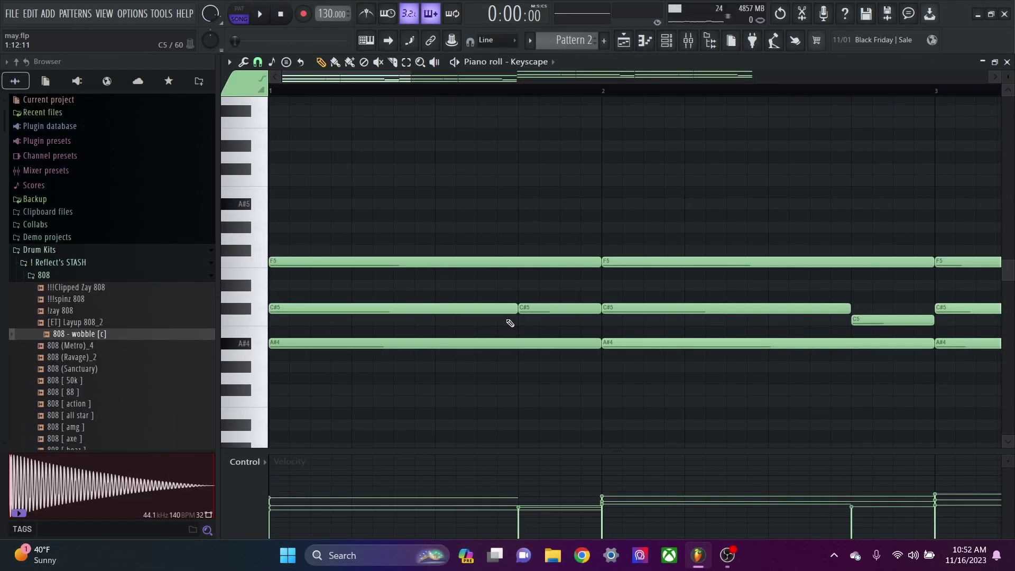
click(540, 314)
scroll(537, 312, down, 2)
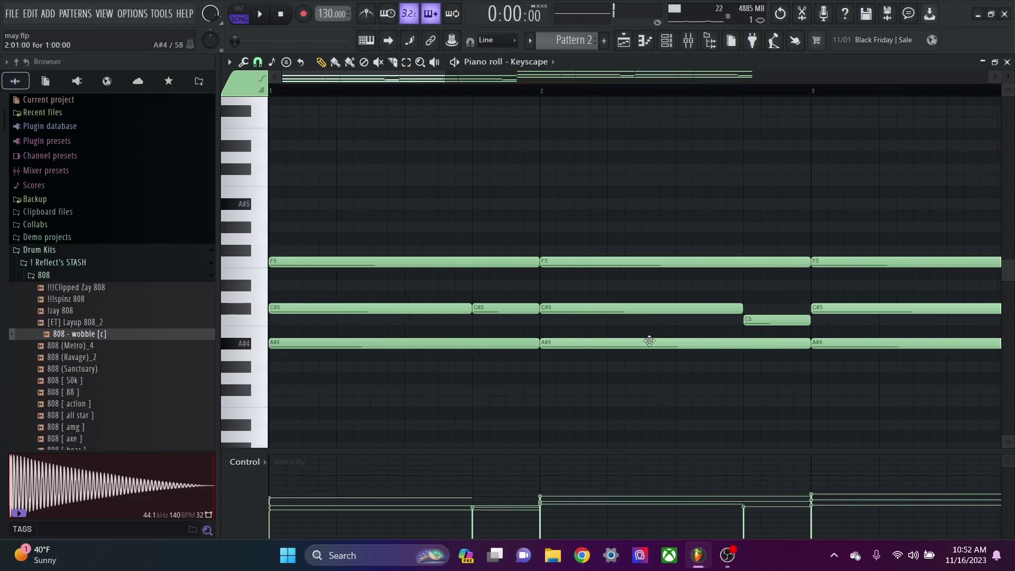
key(ctrl+b)
key(ctrl+z)
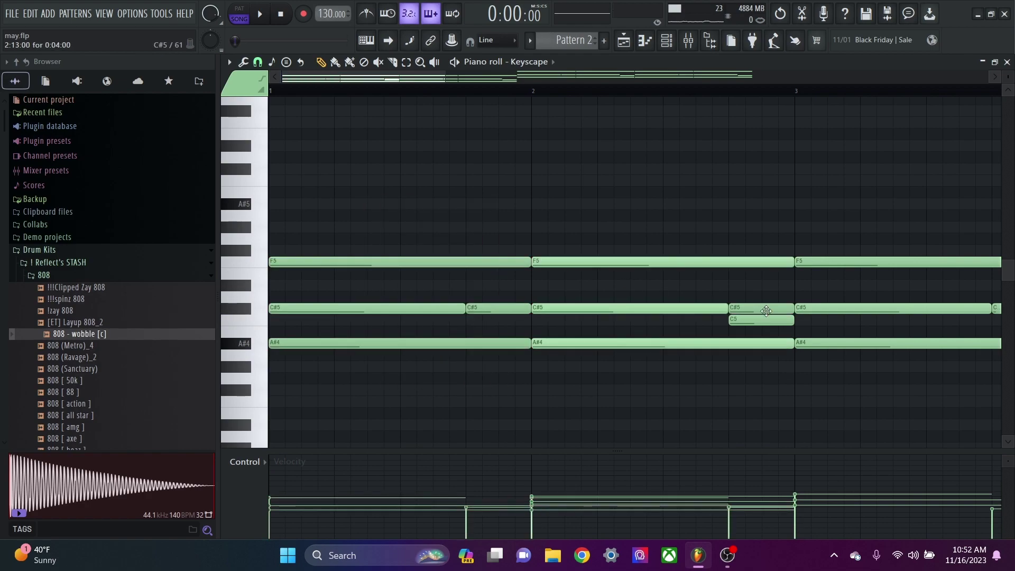
key(ctrl+d)
mouse_move(778, 316)
mouse_down()
mouse_move(766, 298)
mouse_move(764, 321)
mouse_up()
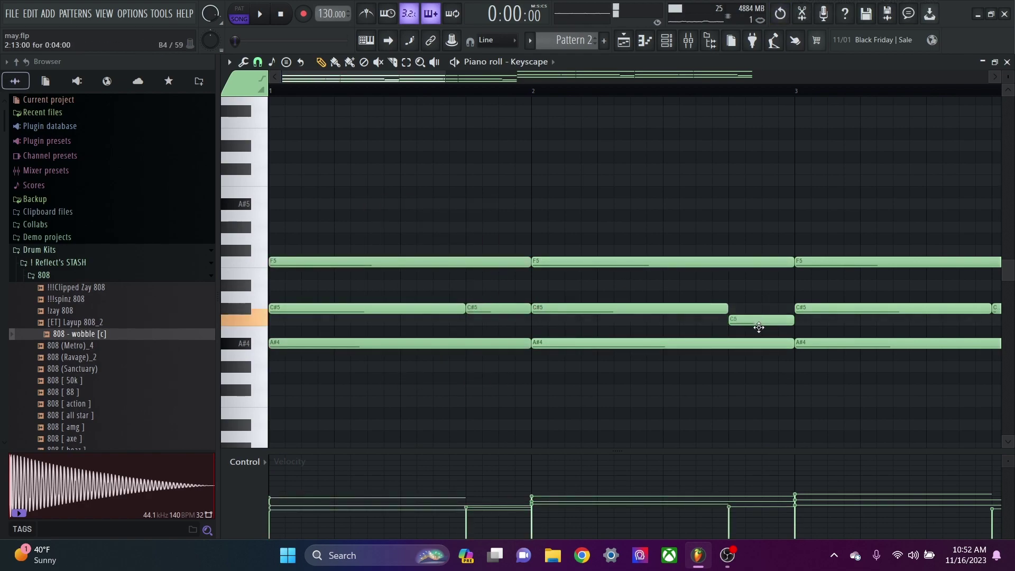
Step: Try duplicating the first two bars of Keyscape chords into bars 3 and 4, and undo the change
scroll(748, 333, down, 4)
drag(730, 383, 497, 216)
drag(485, 352, 271, 165)
drag(296, 263, 536, 253)
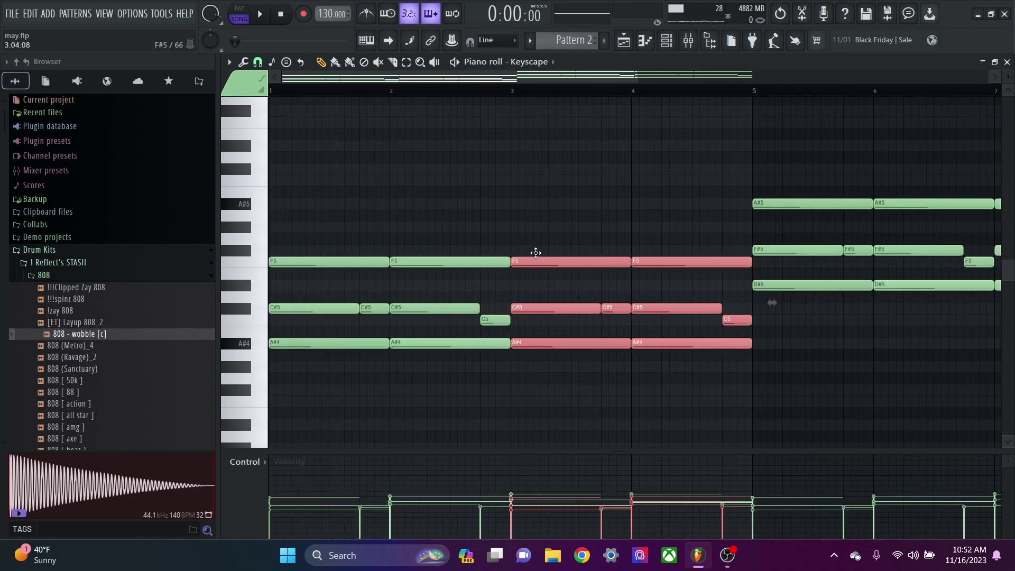
key(ctrl+z)
Step: Try duplicating the first four bars of Keyscape chords onto bars 5 to 8 raised five semitones, and delete the copies
scroll(533, 315, down, 4)
drag(519, 382, 285, 248)
key(ctrl+b)
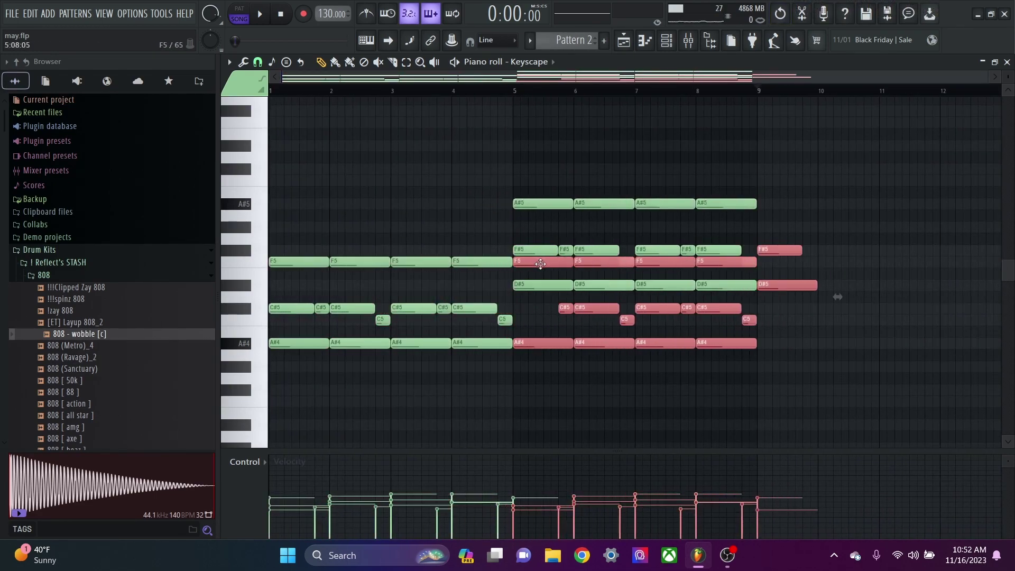
key(shift+Up)
key(shift+Up)
key(shift+Up)
key(shift+Up)
key(shift+Up)
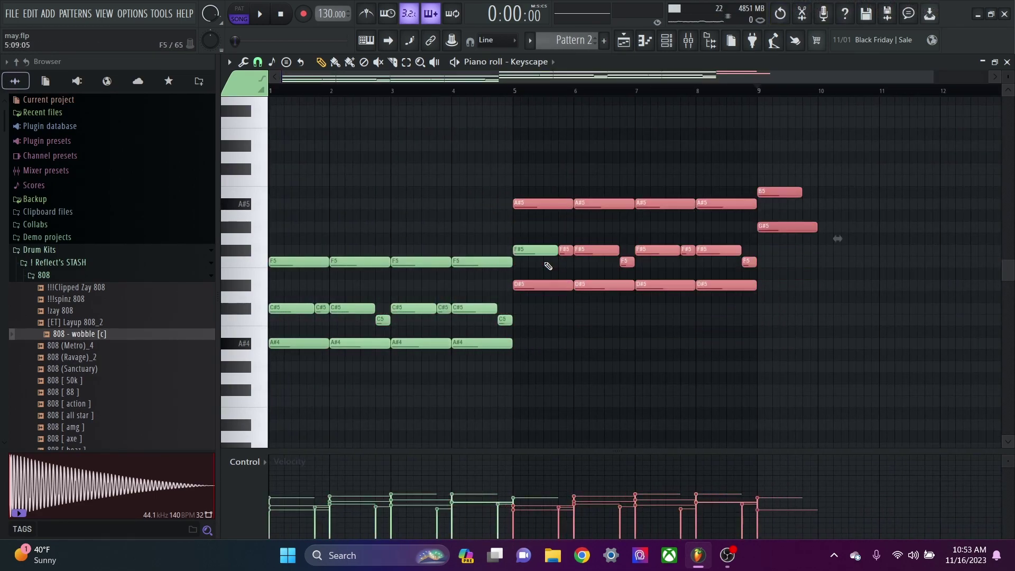
key(Delete)
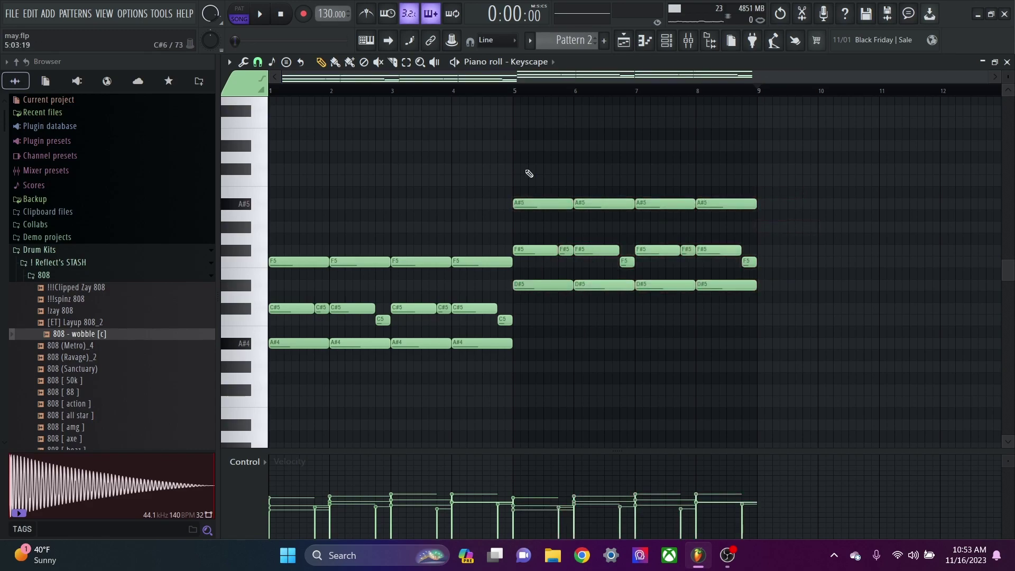
Step: Check the Fruity parametric EQ 2 and ValhallaVintageVerb settings on the Keyscape mixer track
key(F9)
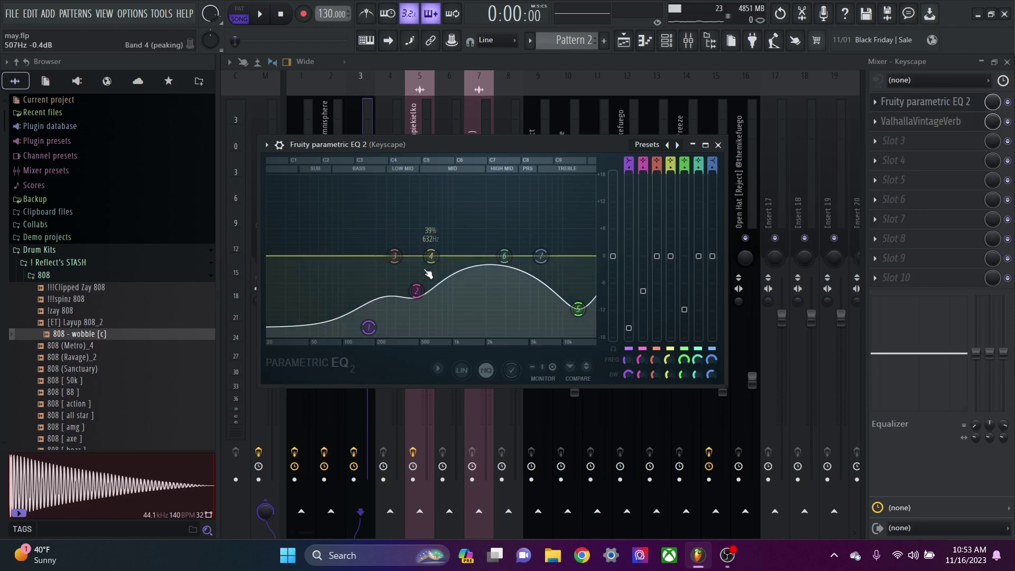
click(921, 121)
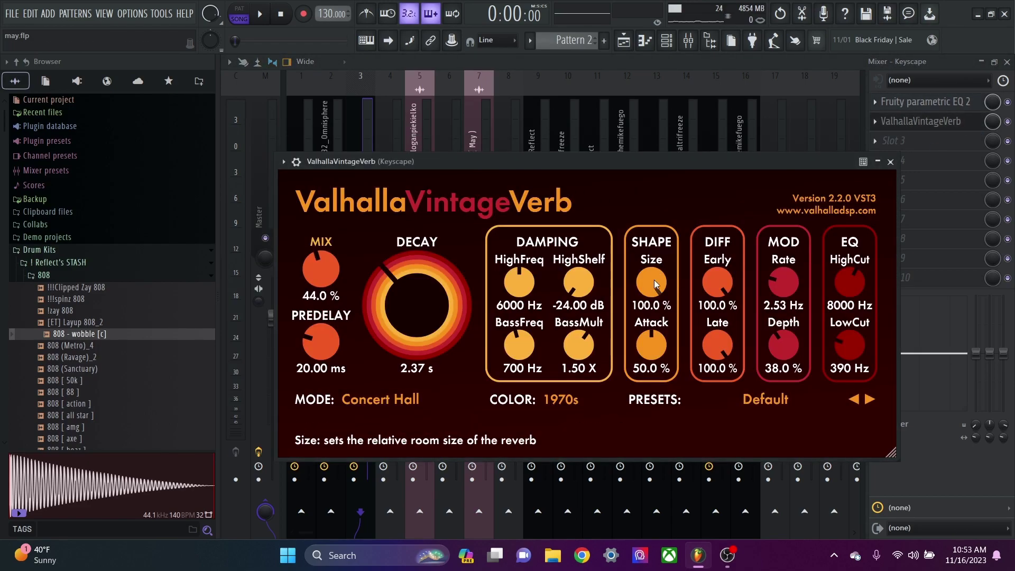
key(Escape)
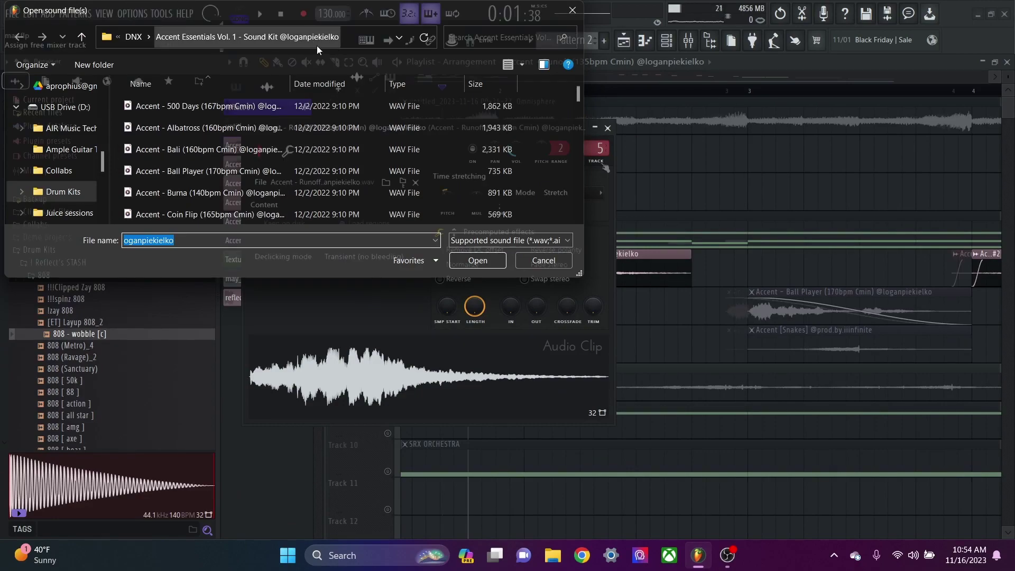
Step: Check the source folder and time-stretching settings of the first Accent - Runoff clip on Track 5
key(Return)
right_click(754, 205)
scroll(435, 274, up, 1)
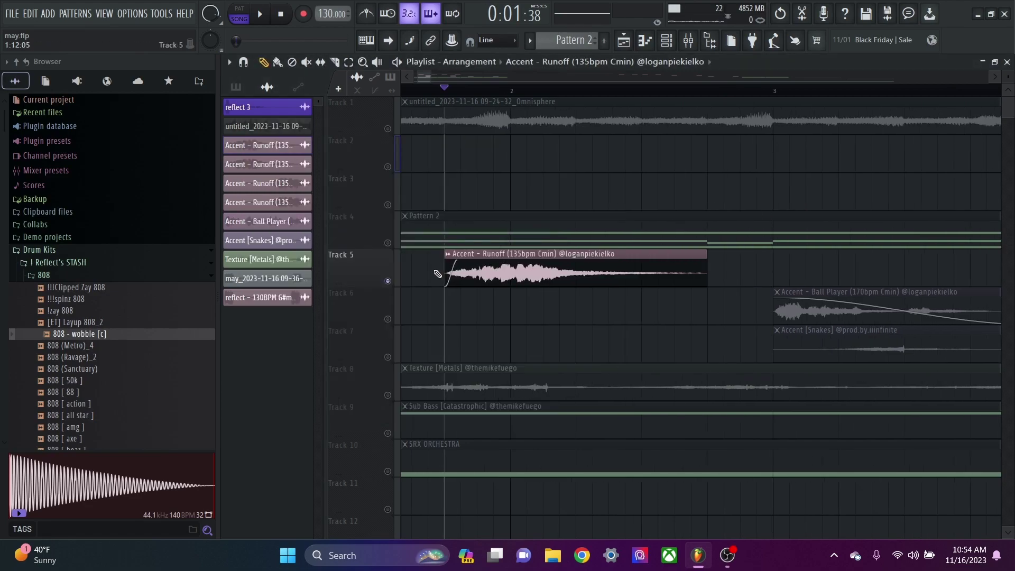
double_click(478, 257)
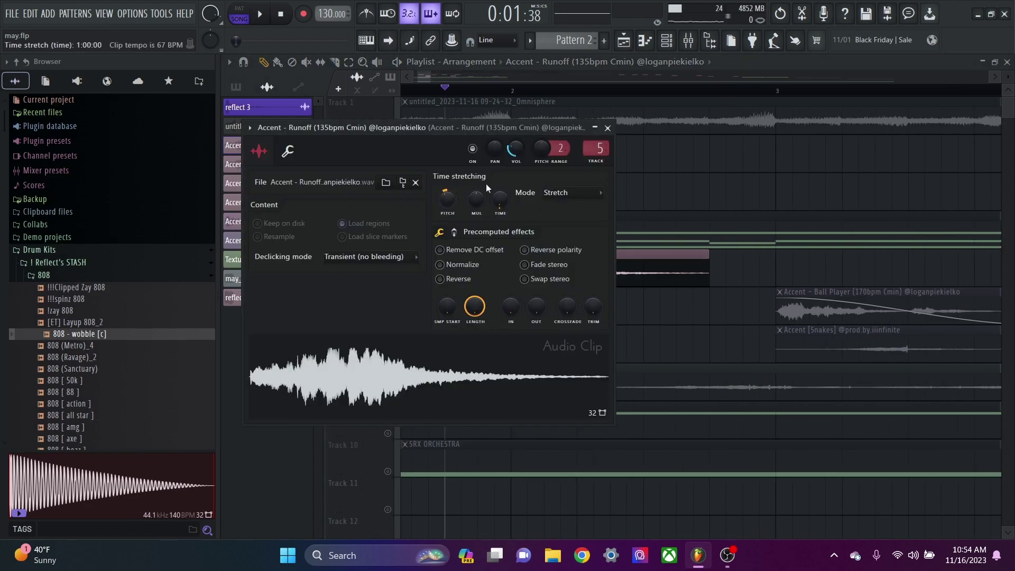
click(608, 128)
Step: Try cloning an Accent - Runoff clip further along Track 5, and undo the clone
scroll(587, 277, down, 2)
scroll(573, 291, right, 2)
scroll(539, 272, up, 1)
scroll(459, 277, down, 2)
drag(416, 261, 616, 250)
key(ctrl+z)
Step: Check the Reverse setting of Accent - Runoff #2, and try placing a copy of the Runoff clips over bars 5 to 8
double_click(601, 283)
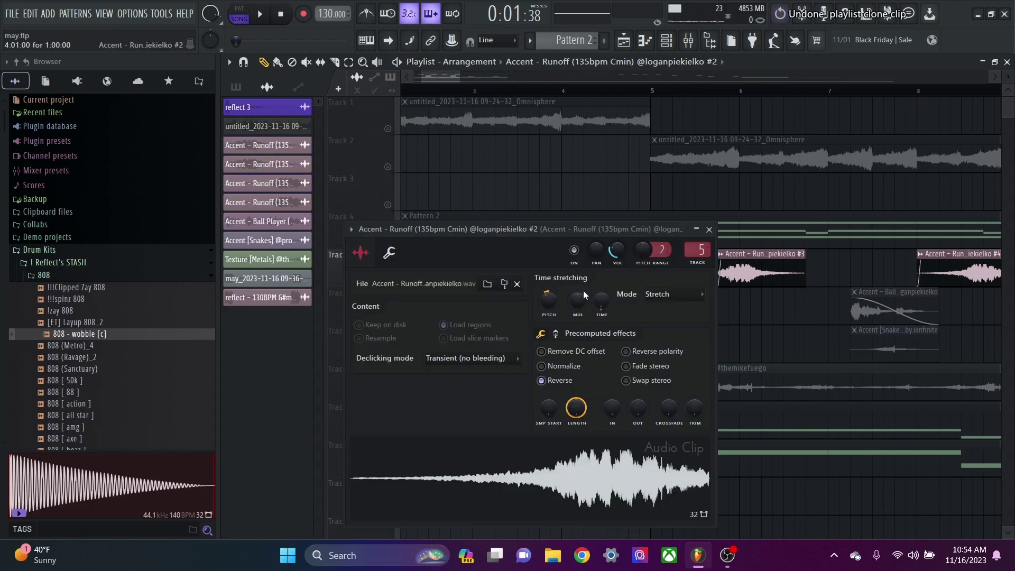
scroll(807, 272, down, 1)
click(807, 272)
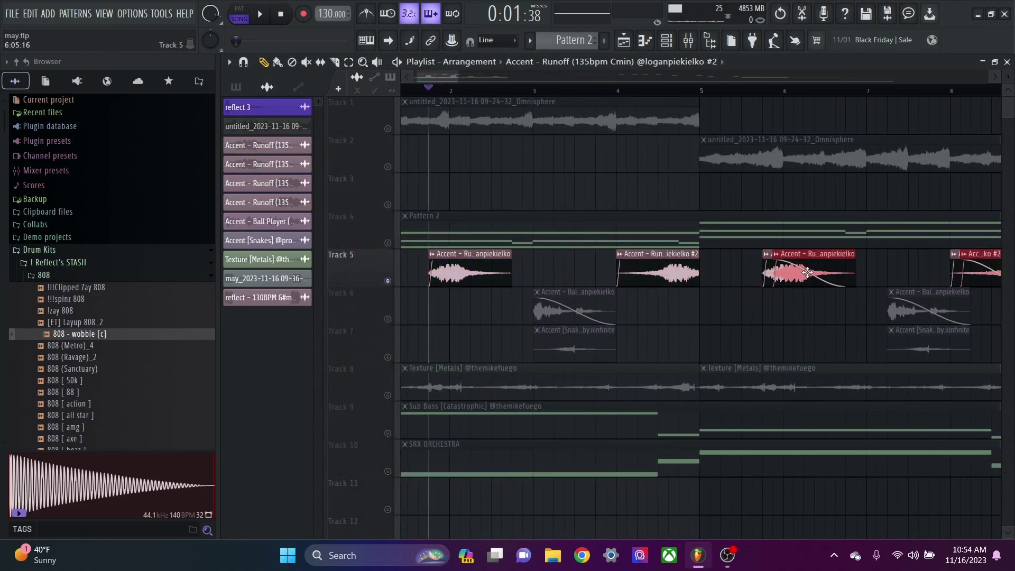
scroll(647, 281, up, 2)
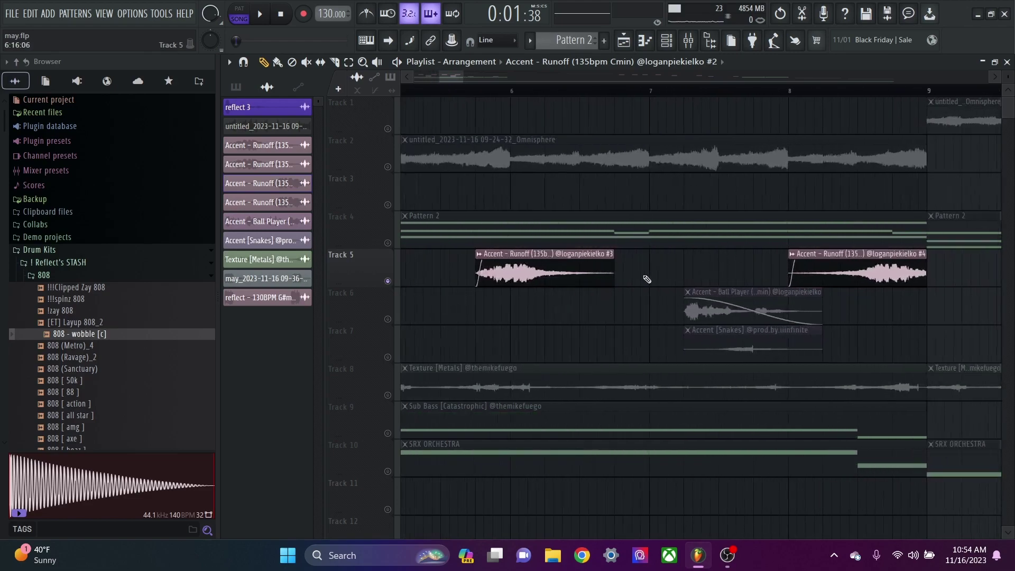
Step: Check the pitch shift of Accent - Runoff #3 on Track 5, and play the accent clips
double_click(510, 268)
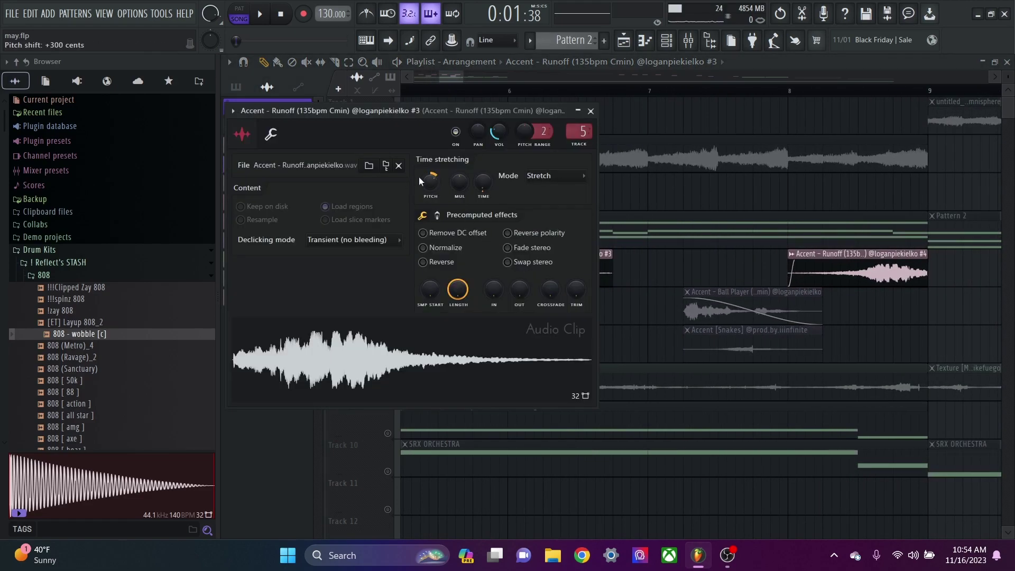
click(591, 110)
scroll(637, 144, down, 2)
scroll(490, 105, down, 2)
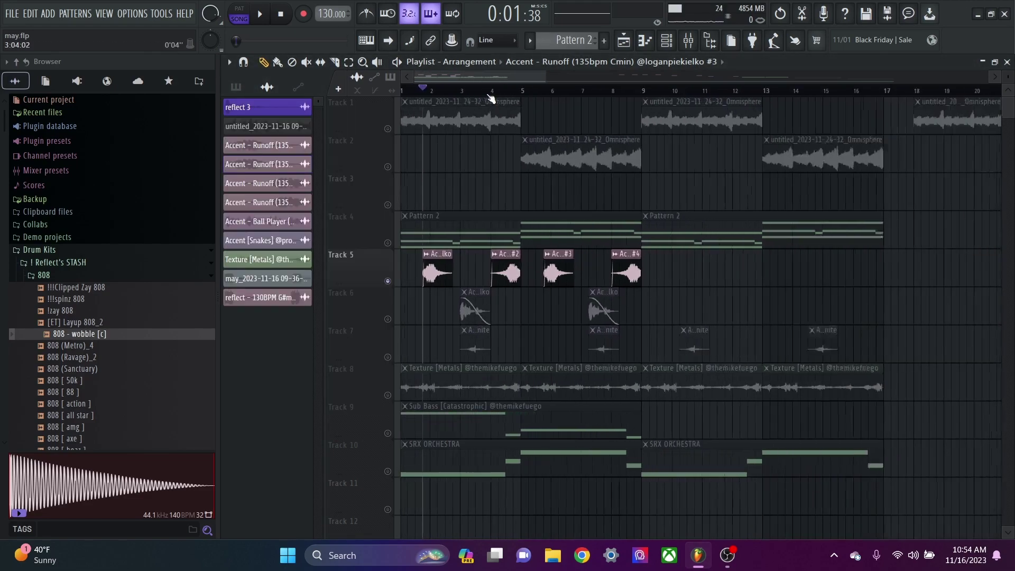
scroll(453, 118, up, 2)
key(space)
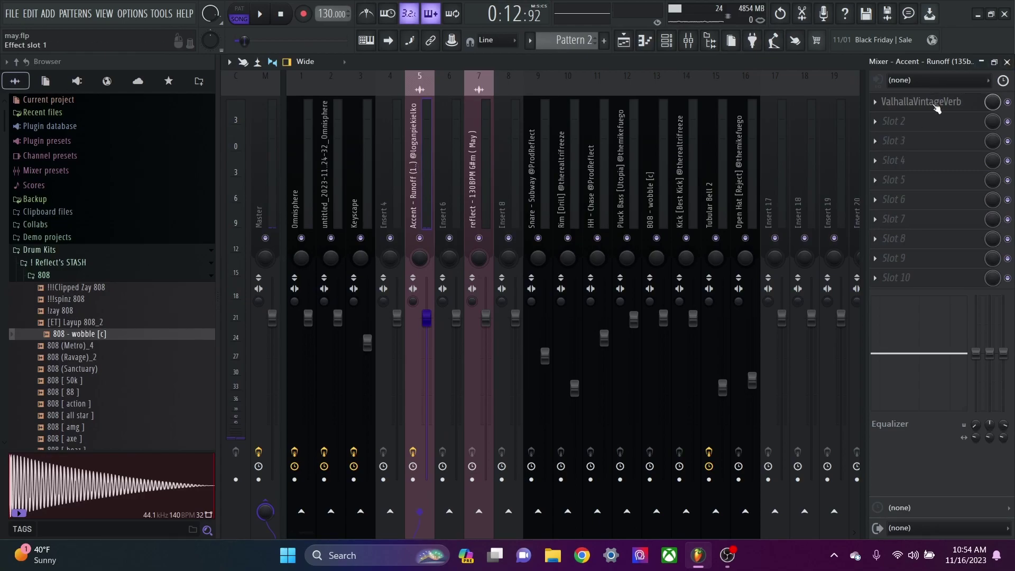
Step: Open ValhallaVintageVerb on the Accent - Runoff mixer track, and open the preset saving option for the Keyscape track's reverb
click(935, 105)
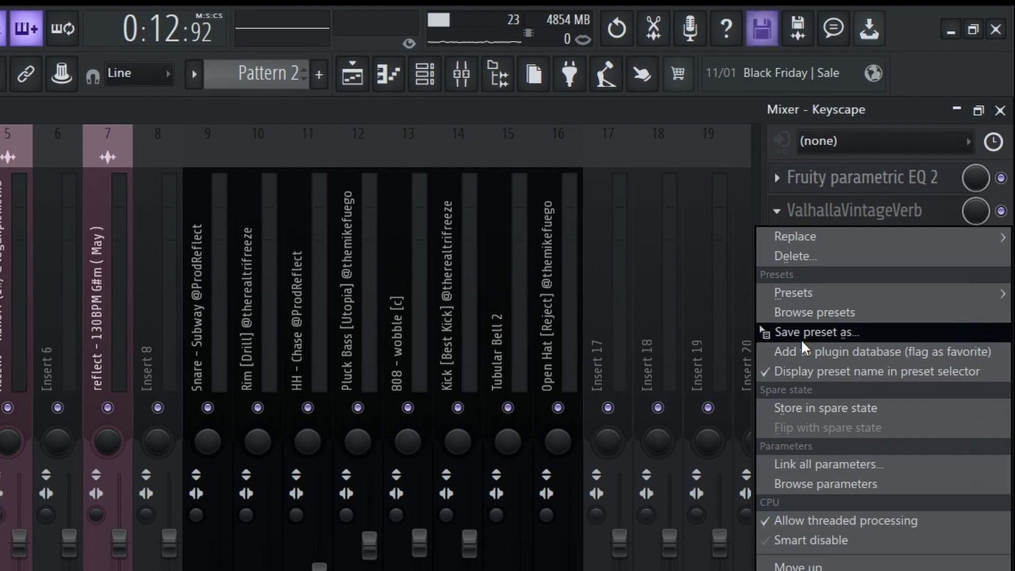
click(802, 333)
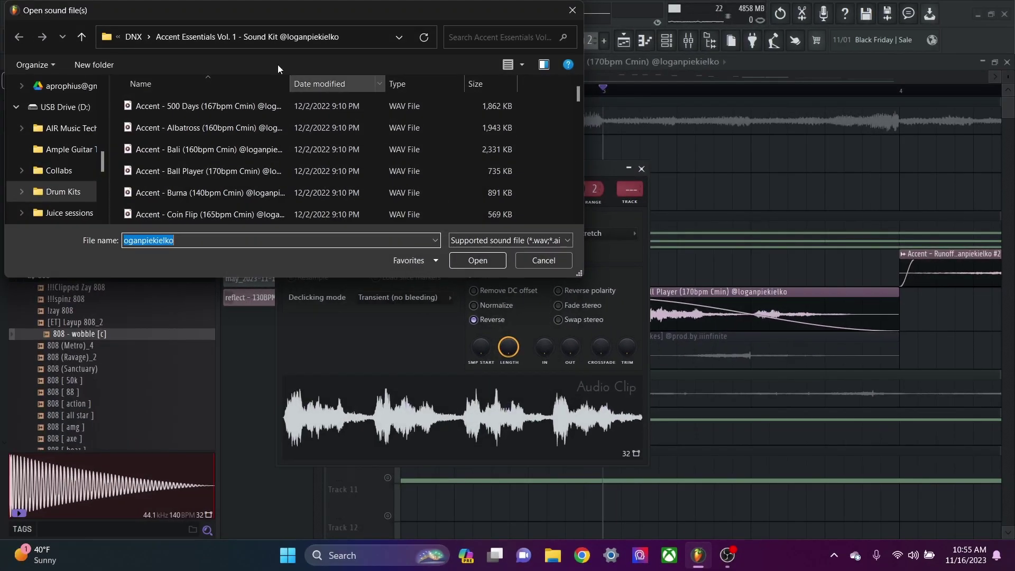
Step: Close the source folder view of the Accent - Ball Player clip, and play the accents on Tracks 5 and 6
key(Escape)
key(Escape)
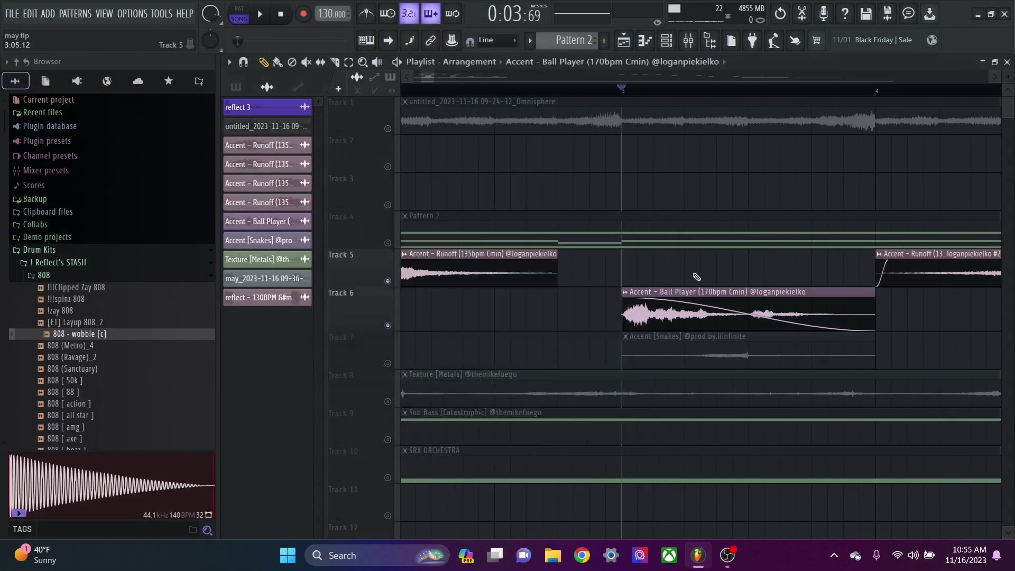
scroll(693, 284, down, 2)
scroll(714, 301, up, 2)
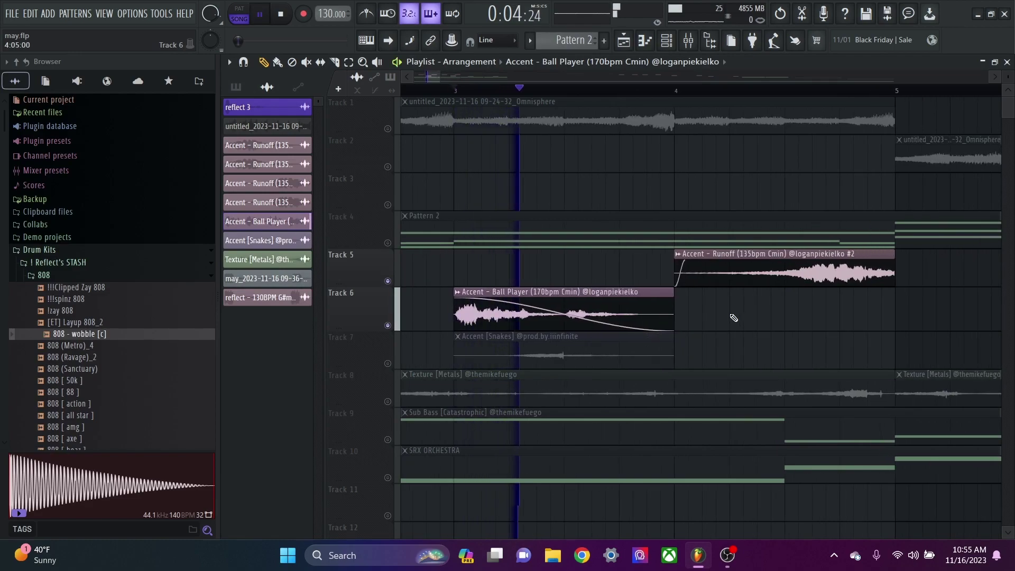
scroll(735, 317, down, 2)
key(space)
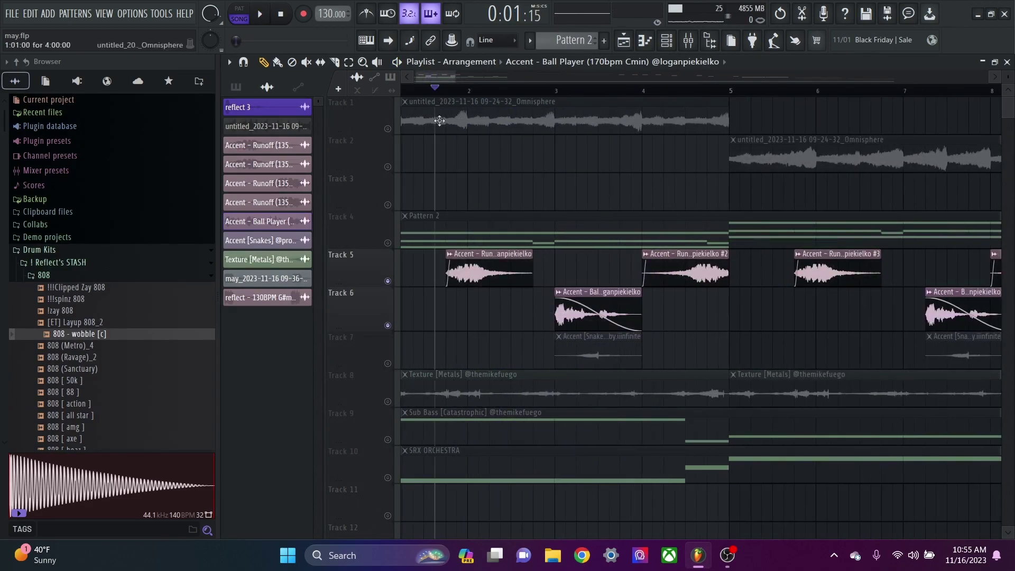
Step: Check the pitch shift and Reverse settings of the Accent - Ball Player clip on Track 6, and glance at the mixer
scroll(572, 312, up, 2)
double_click(571, 313)
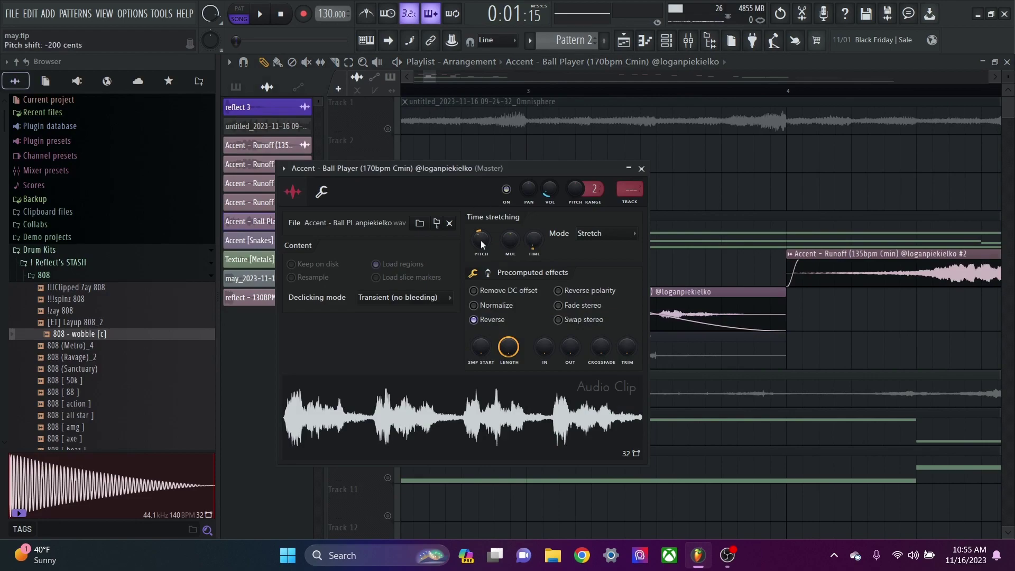
scroll(485, 291, down, 3)
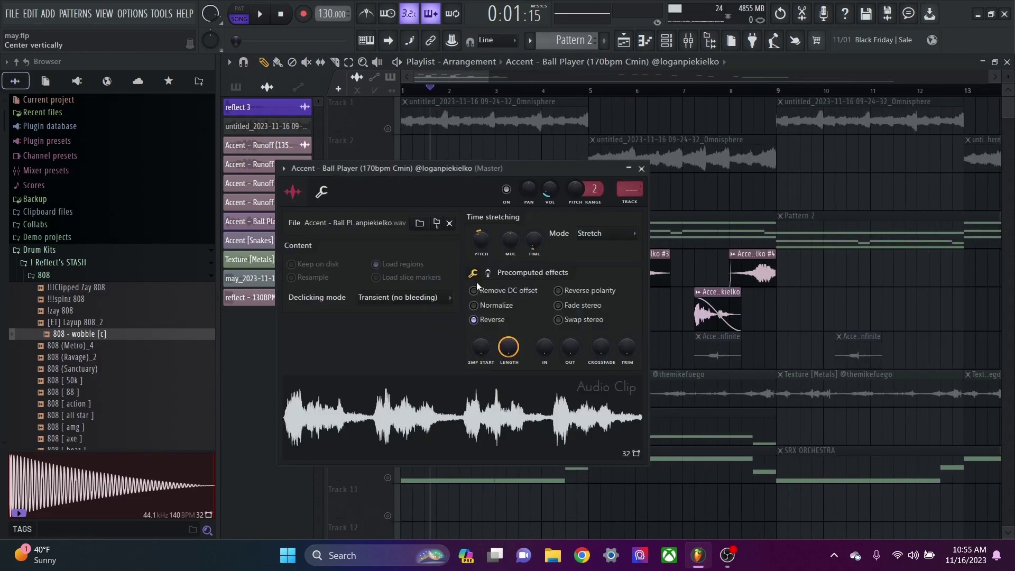
scroll(527, 336, up, 3)
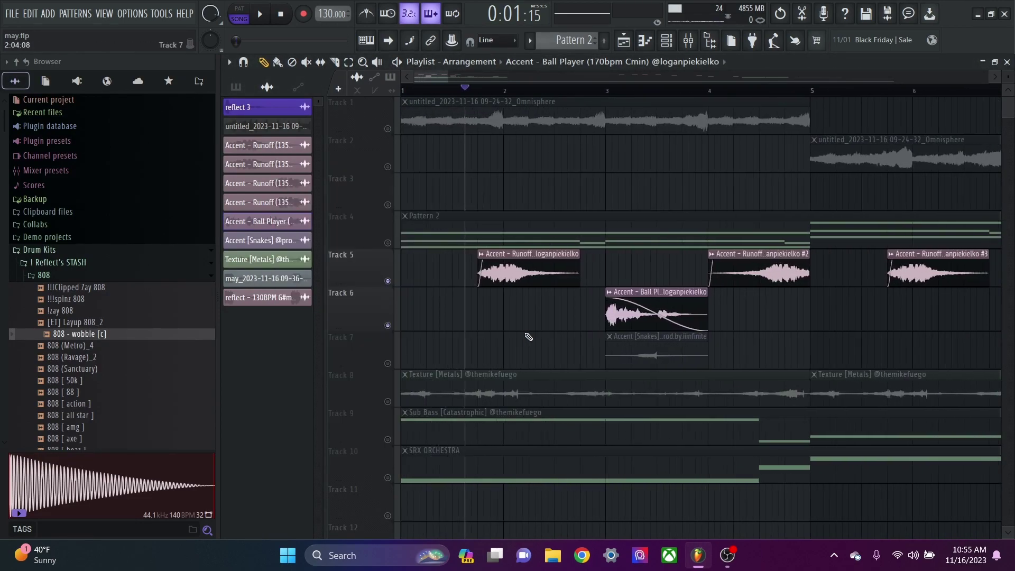
scroll(593, 101, up, 1)
click(689, 42)
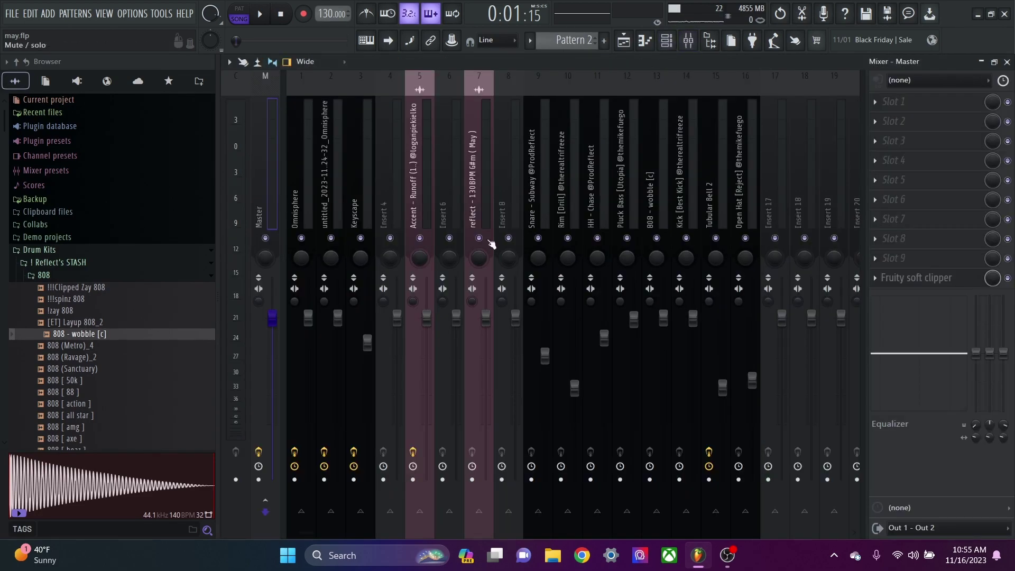
key(F9)
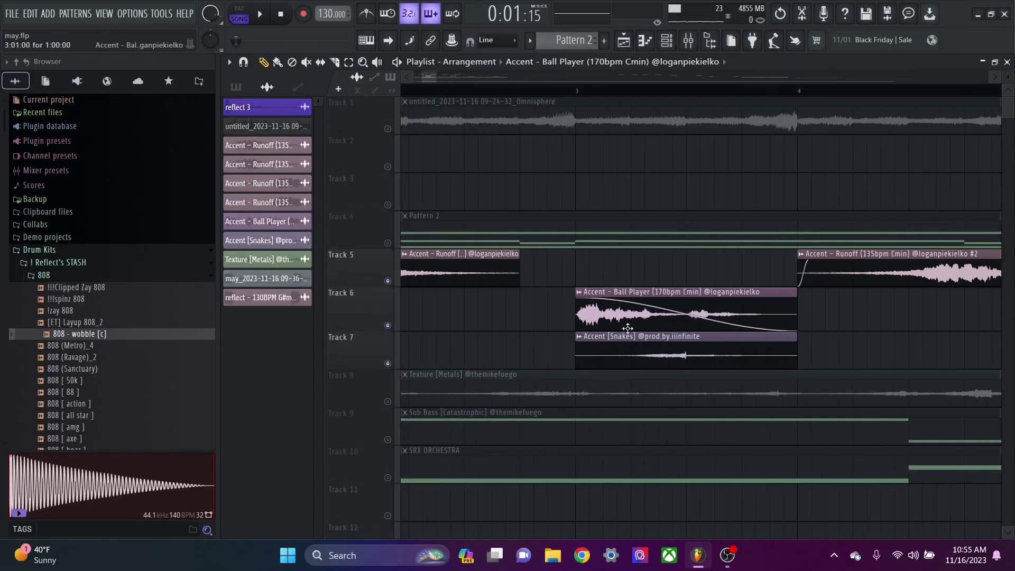
Step: Check the audio settings and source folder of the Accent [Snakes] clip on Track 7
double_click(633, 341)
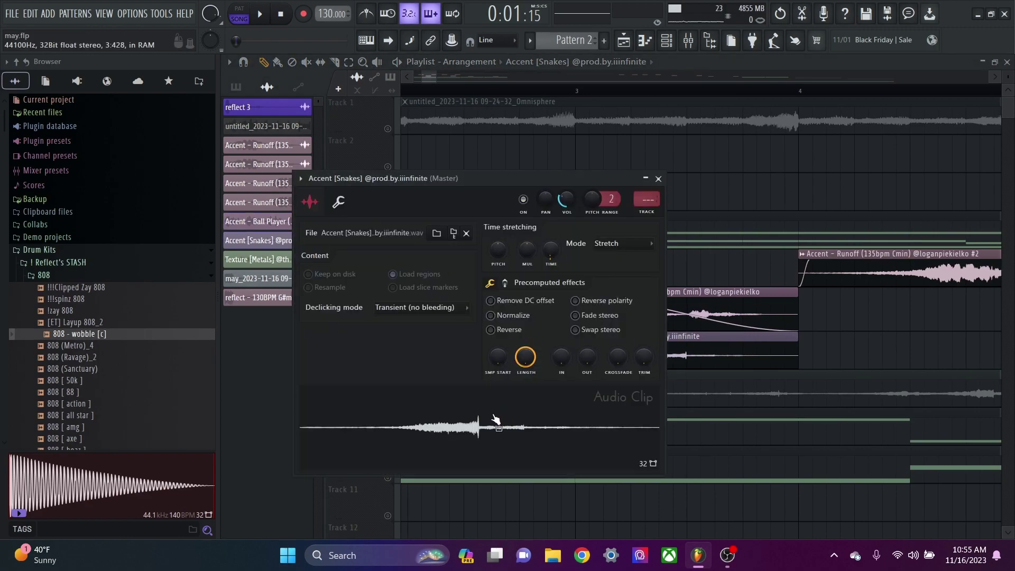
click(437, 233)
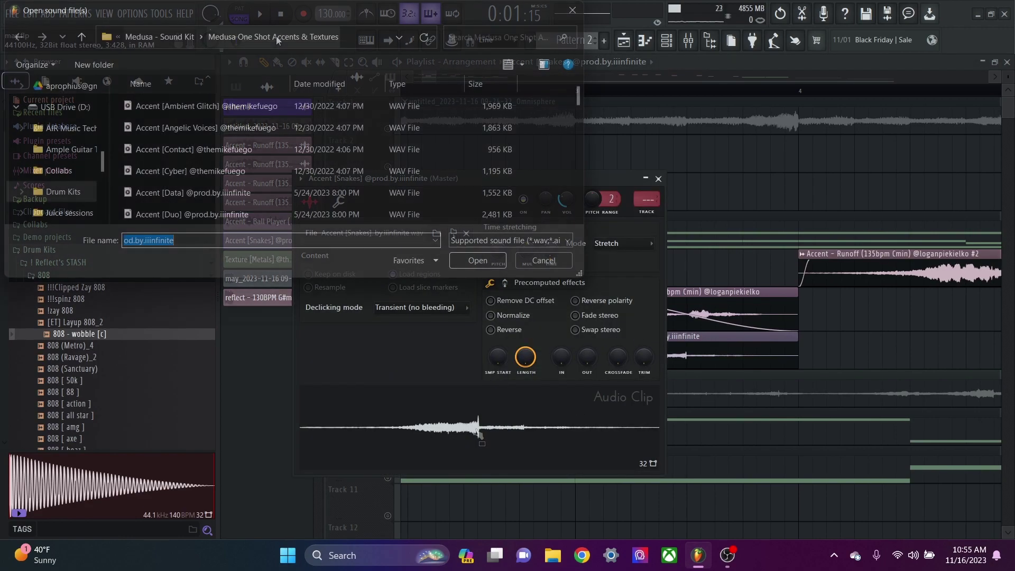
click(543, 261)
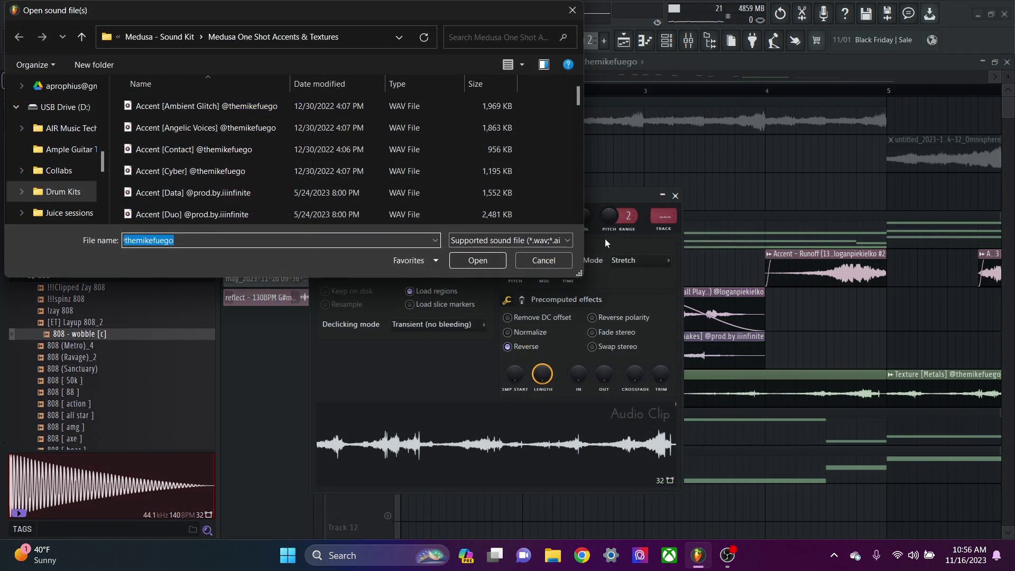
Step: Check the audio settings and source folder of the Texture [Metals] clip on Track 8
key(Escape)
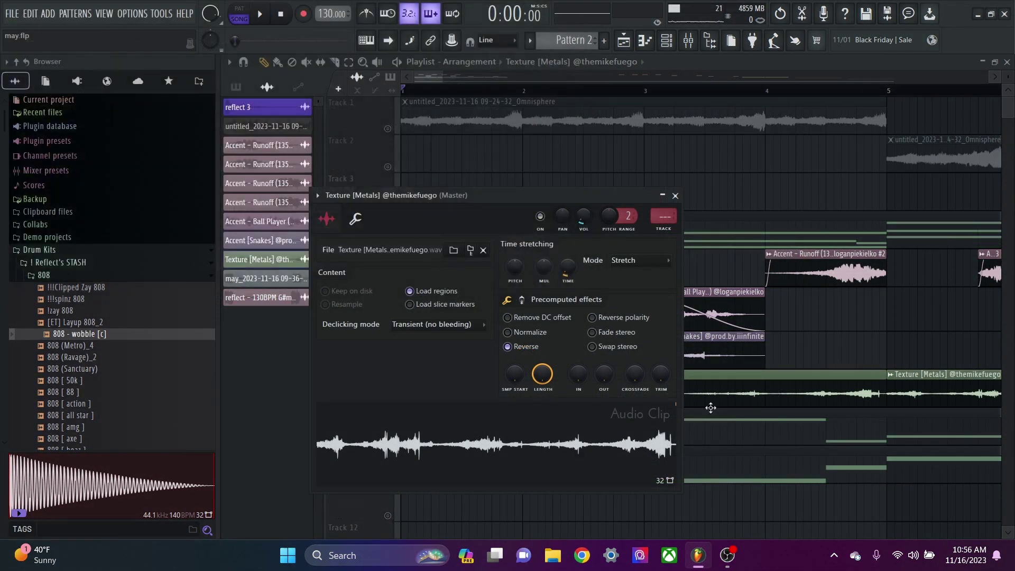
key(Escape)
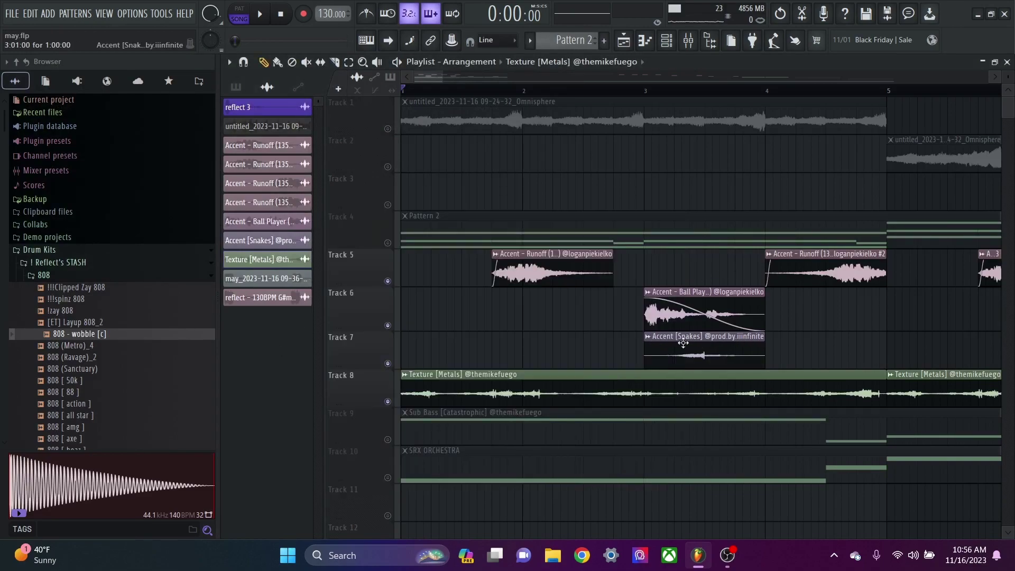
double_click(638, 385)
click(323, 258)
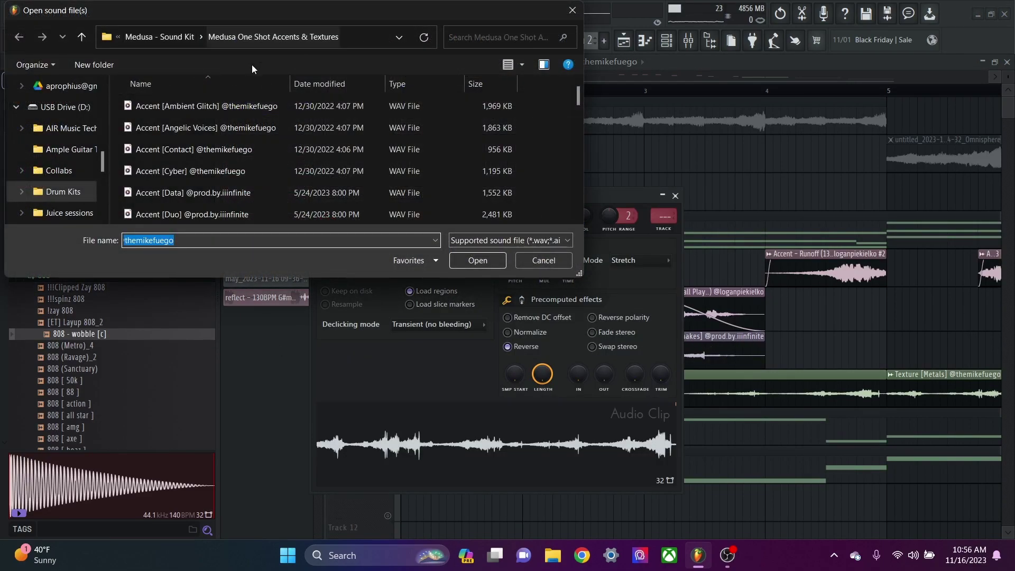
key(Escape)
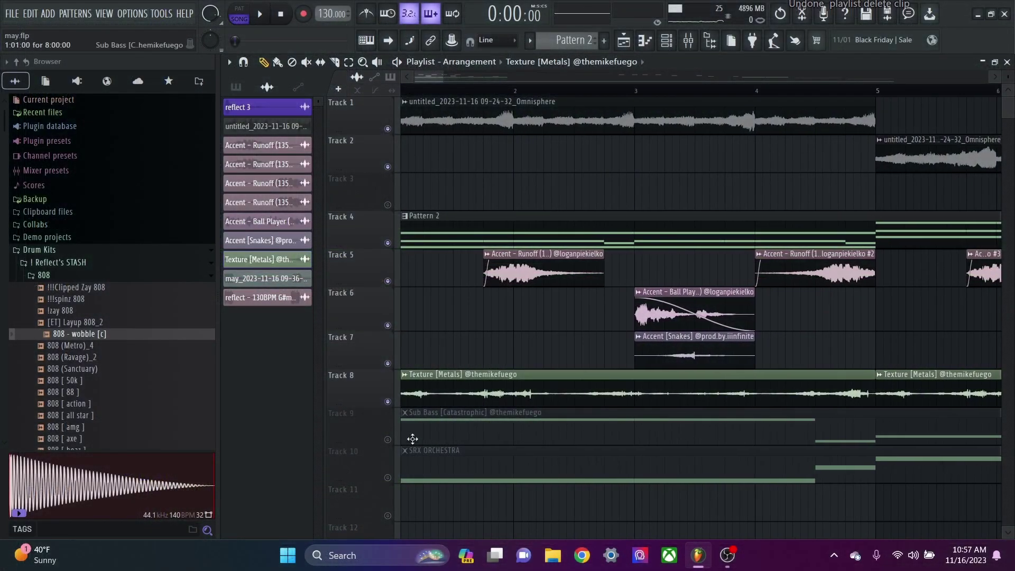
Step: Unmute the Sub Bass [Catastrophic] part on Track 9, and play it while following its notes in the piano roll
double_click(412, 436)
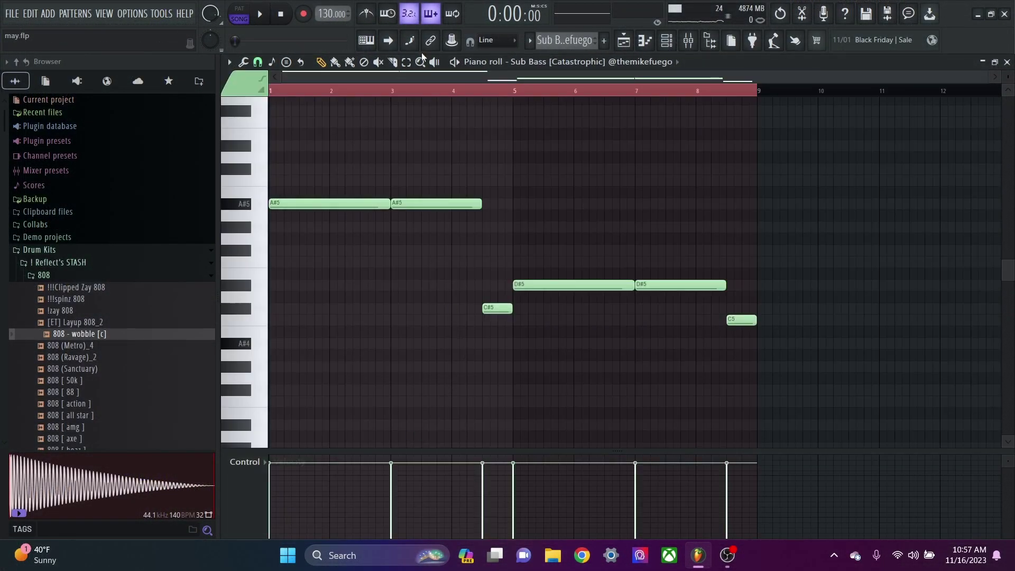
key(Escape)
click(387, 439)
double_click(418, 428)
key(space)
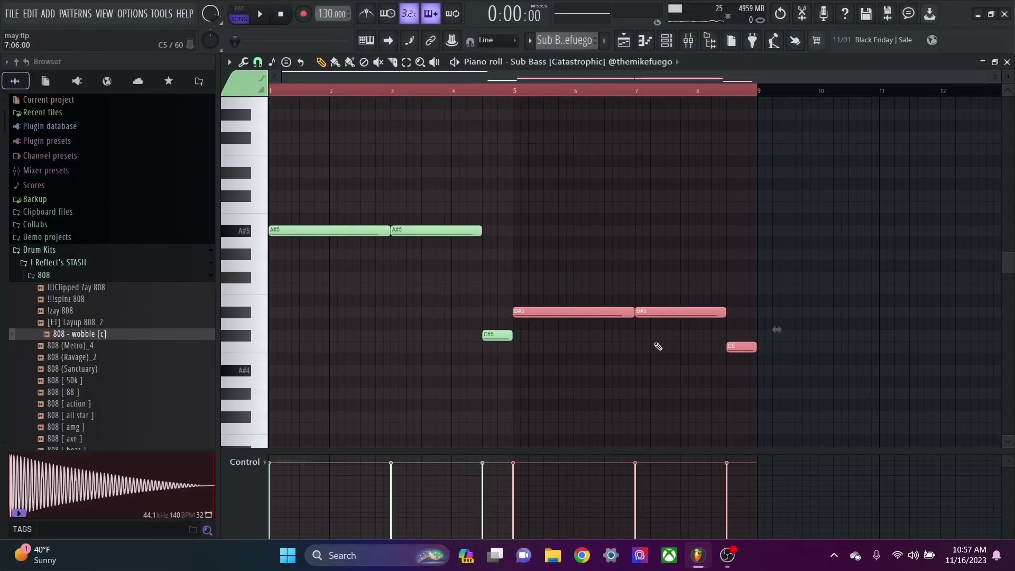
Step: Try the sub bass notes in bars 5 to 8 an octave higher during playback, and return them to the lower octave
key(ctrl+Up)
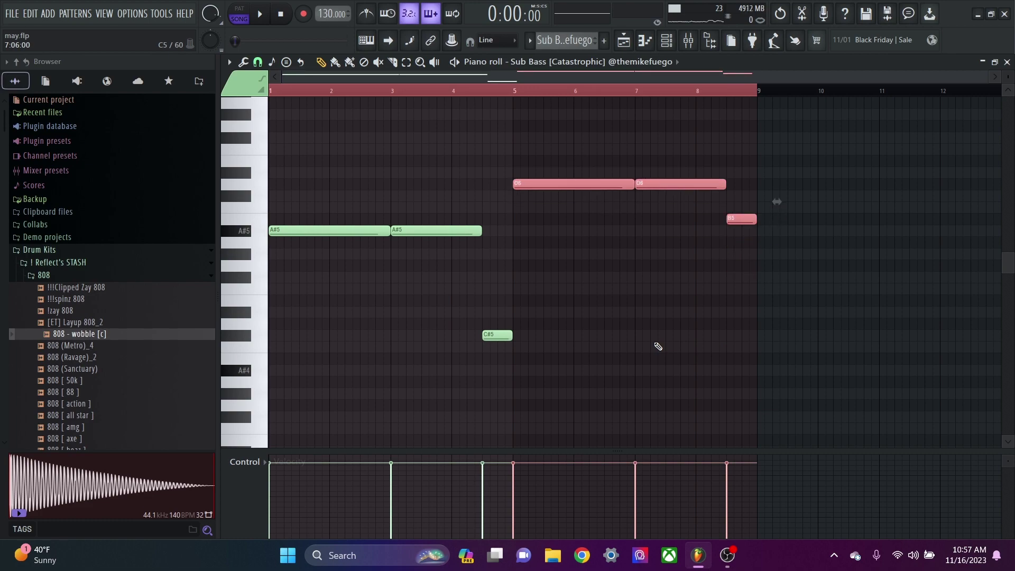
key(ctrl+z)
key(ctrl+z)
key(ctrl+Up)
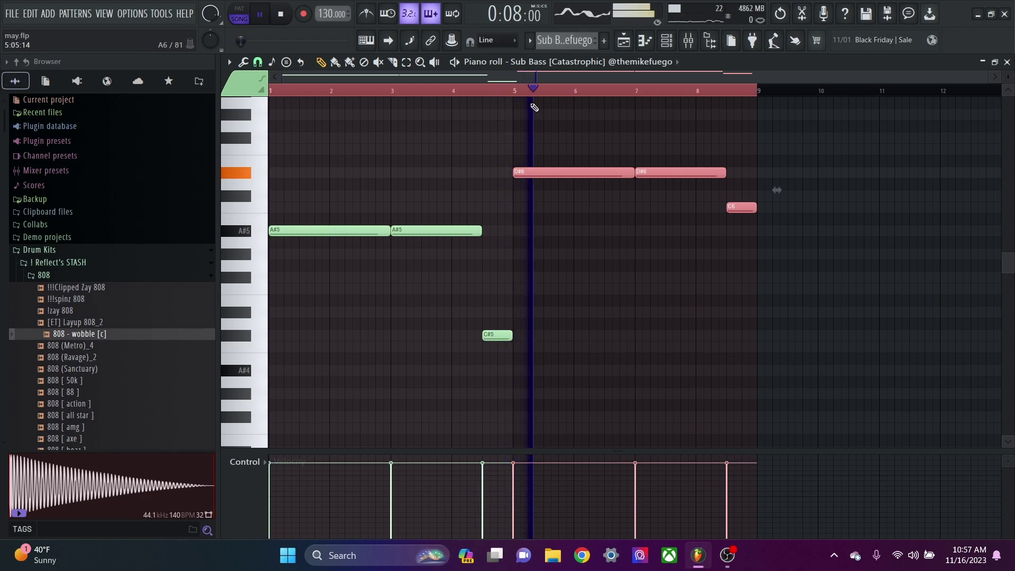
key(space)
key(ctrl+Down)
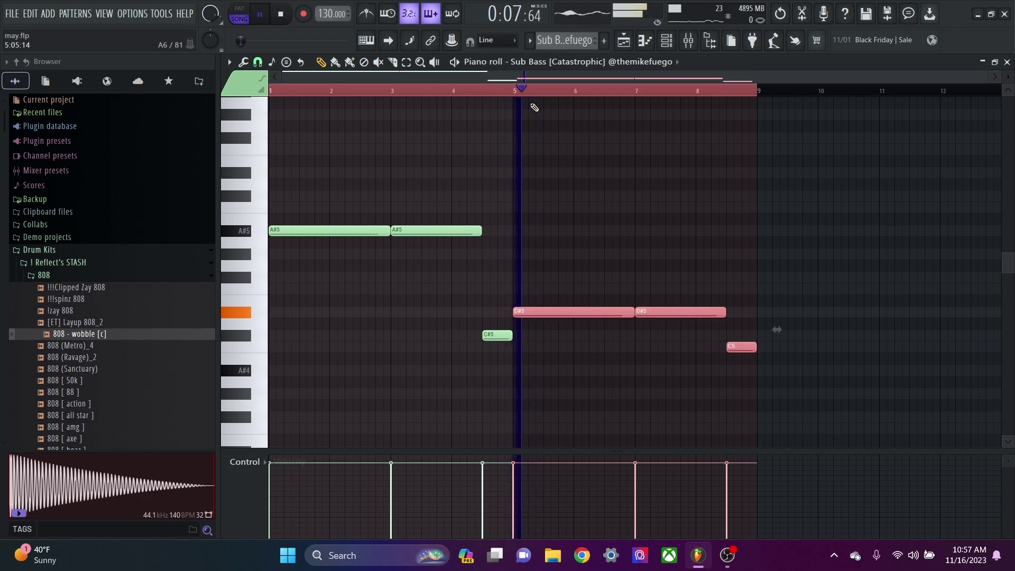
click(535, 107)
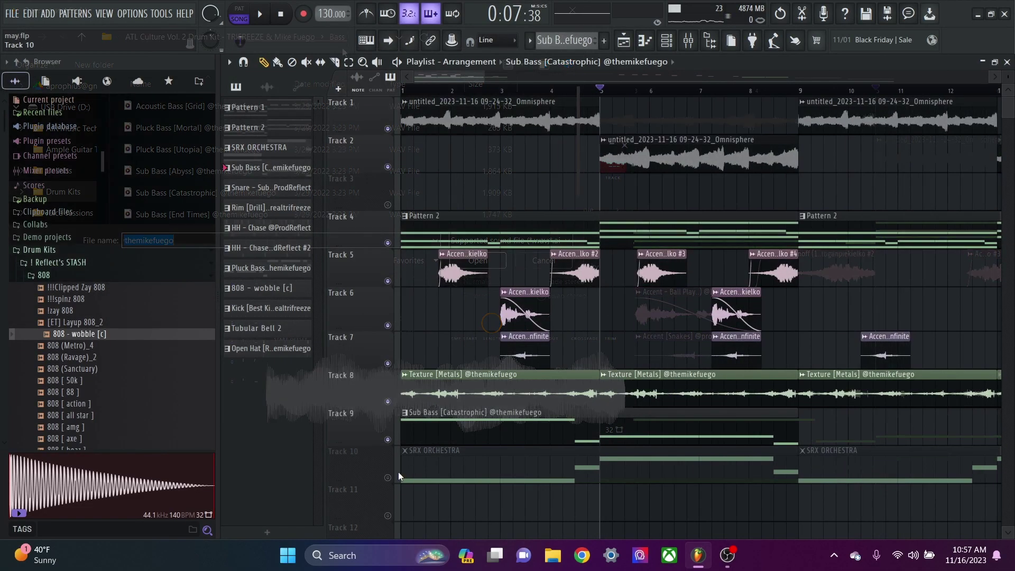
Step: Show the SRX ORCHESTRA instrument's patch, and play its Track 10 part while following the notes in the piano roll
click(689, 40)
click(688, 40)
click(666, 40)
click(337, 190)
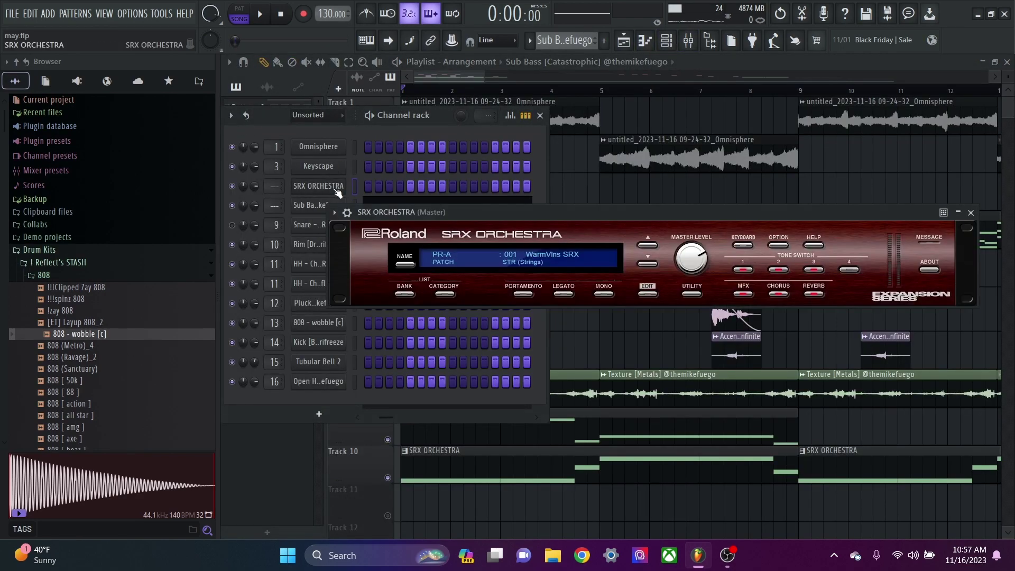
double_click(460, 462)
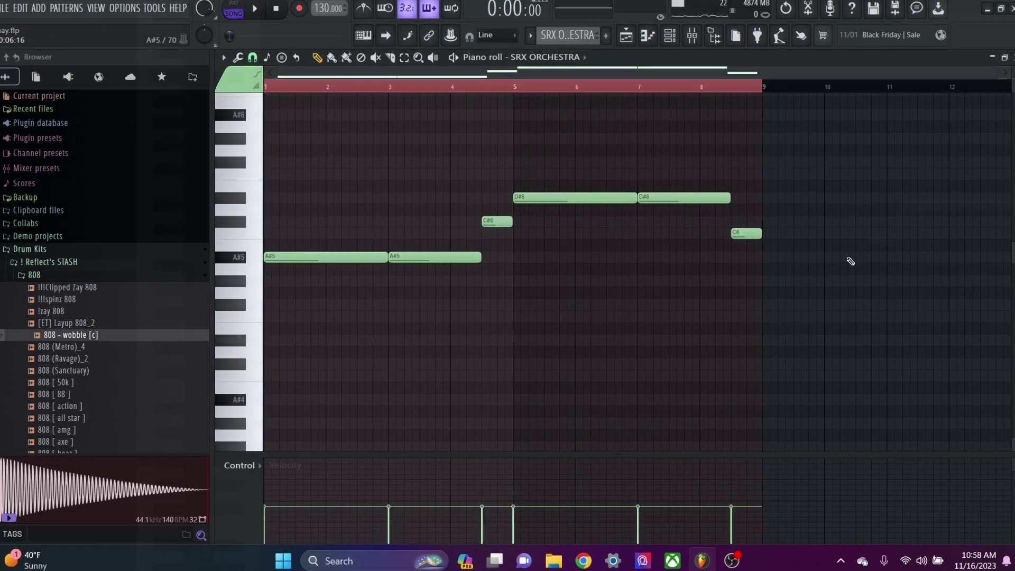
key(space)
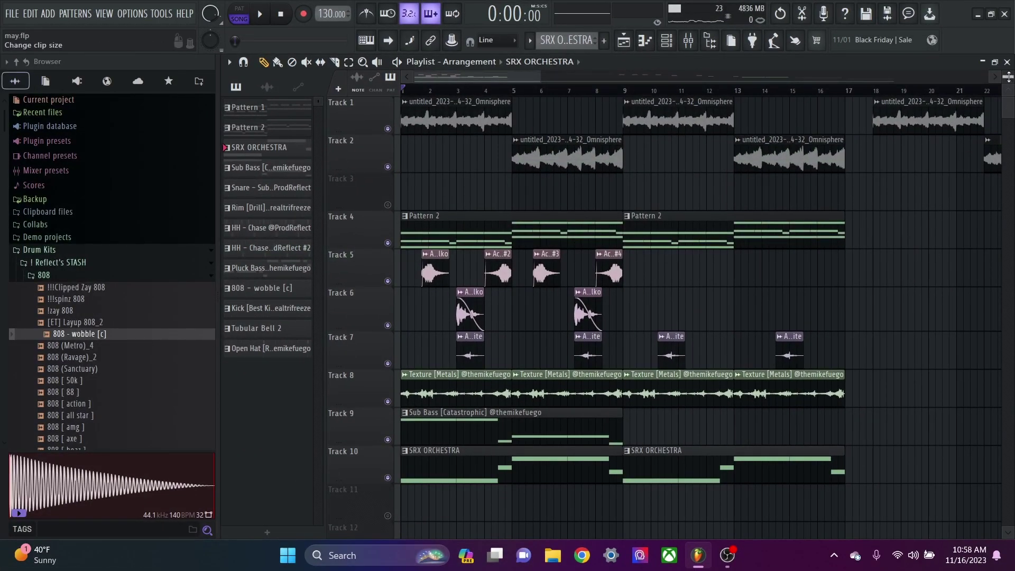
Step: Select the clips on Tracks 1 to 10 across the first 16 bars to review the layered melody, and clear the selection
drag(1009, 77, 1009, 85)
scroll(911, 191, down, 2)
drag(741, 408, 410, 108)
scroll(499, 172, down, 5)
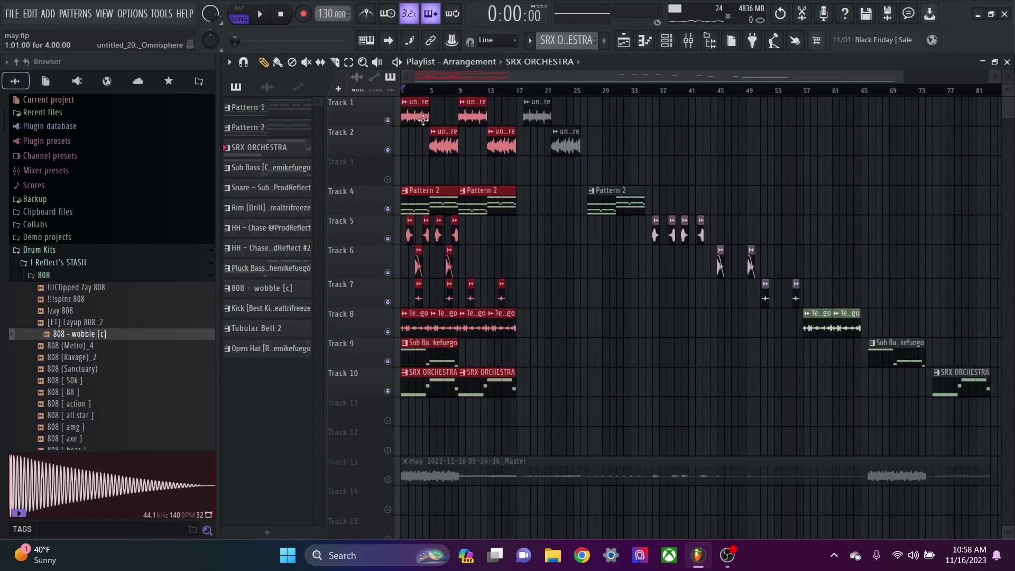
scroll(915, 441, down, 1)
click(915, 441)
right_click(389, 480)
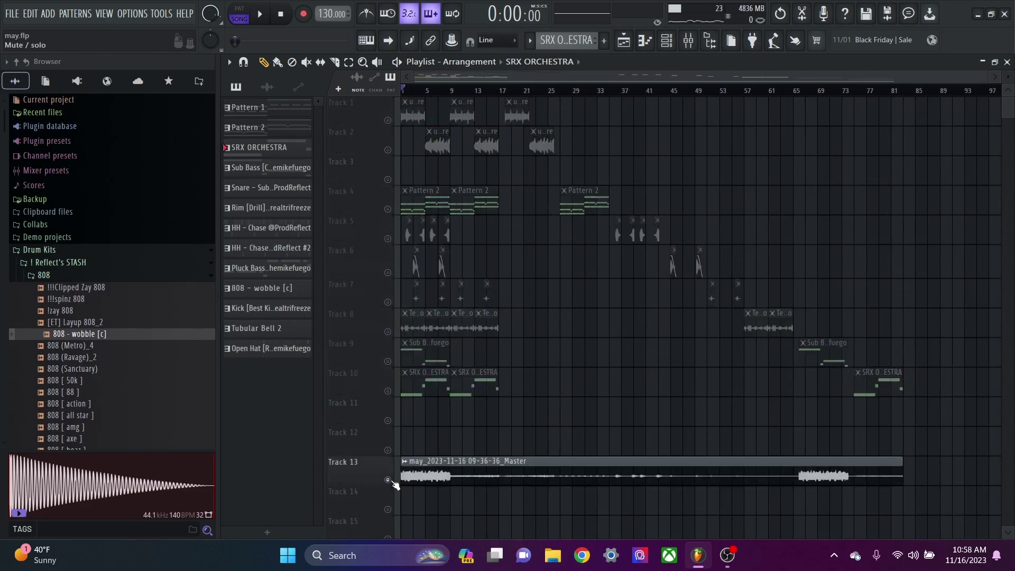
double_click(412, 476)
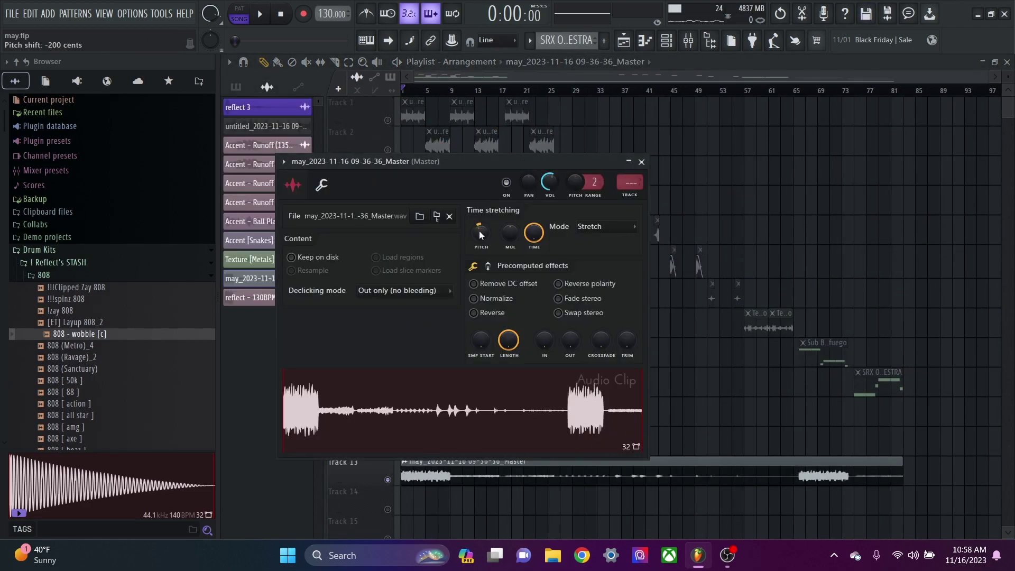
key(Escape)
scroll(337, 321, up, 8)
scroll(341, 143, down, 4)
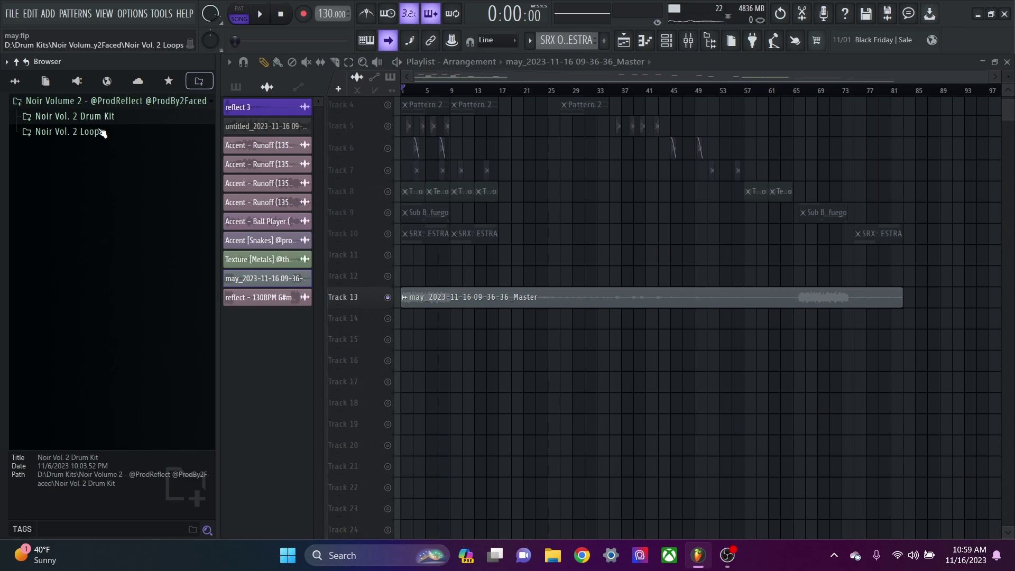
Step: Look through the Noir Vol. 2 Loops folder and its Starters subfolder in the browser
click(102, 133)
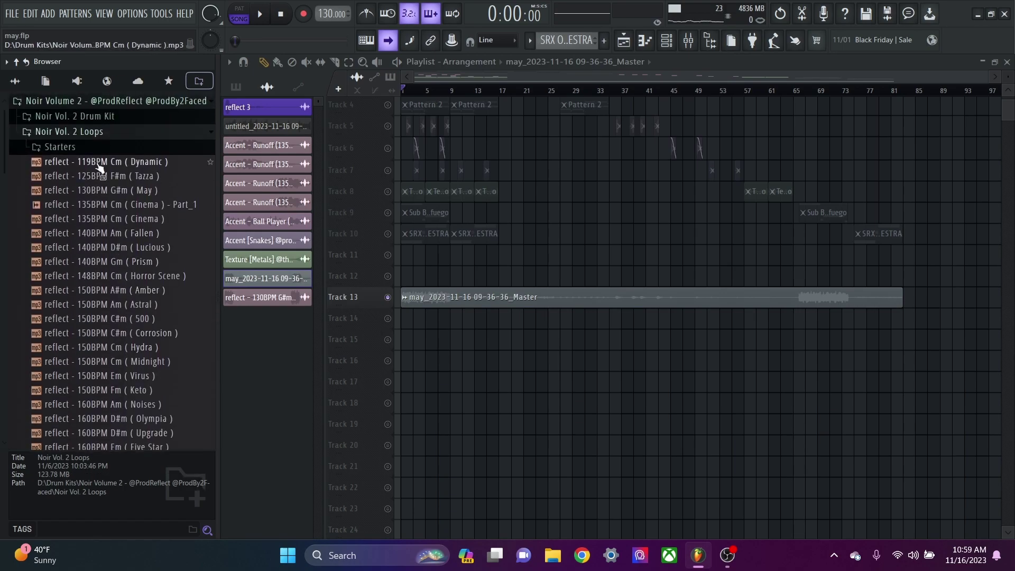
click(84, 150)
click(93, 149)
click(107, 132)
click(107, 132)
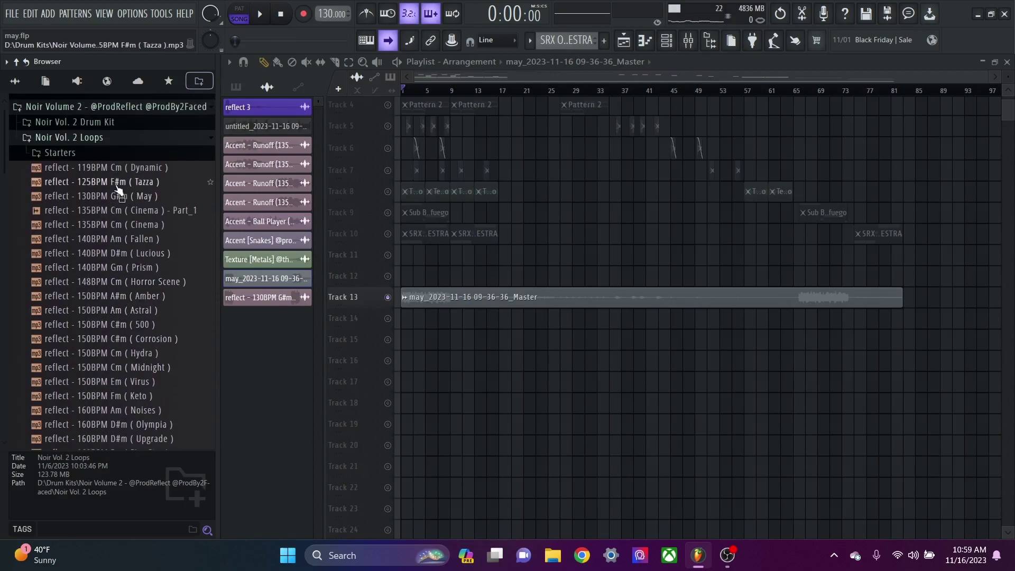
Step: Browse the 808s, Accents and Claps sample folders of the Noir Vol. 2 Drum Kit
click(109, 116)
click(105, 132)
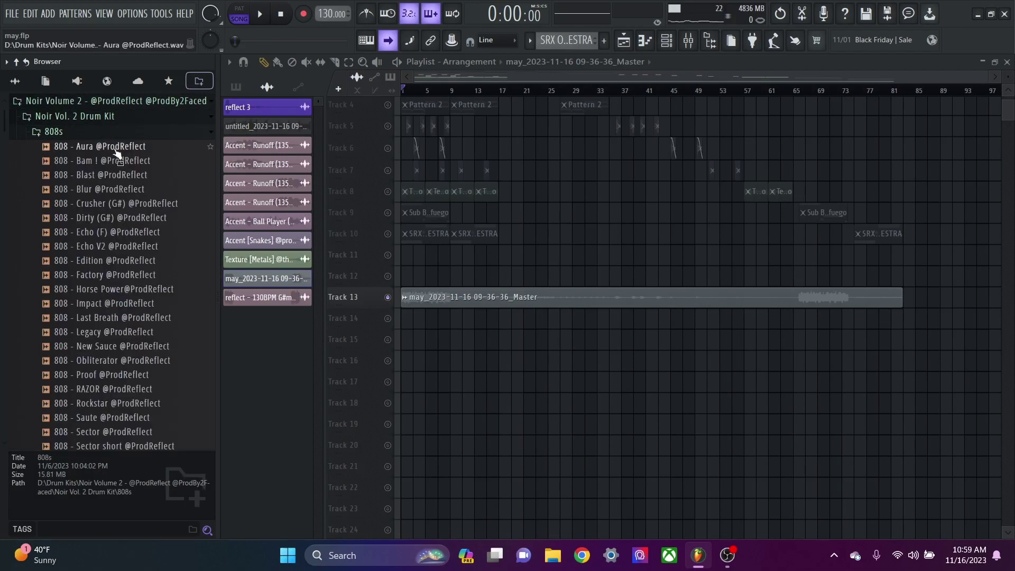
scroll(127, 170, down, 8)
scroll(122, 222, down, 3)
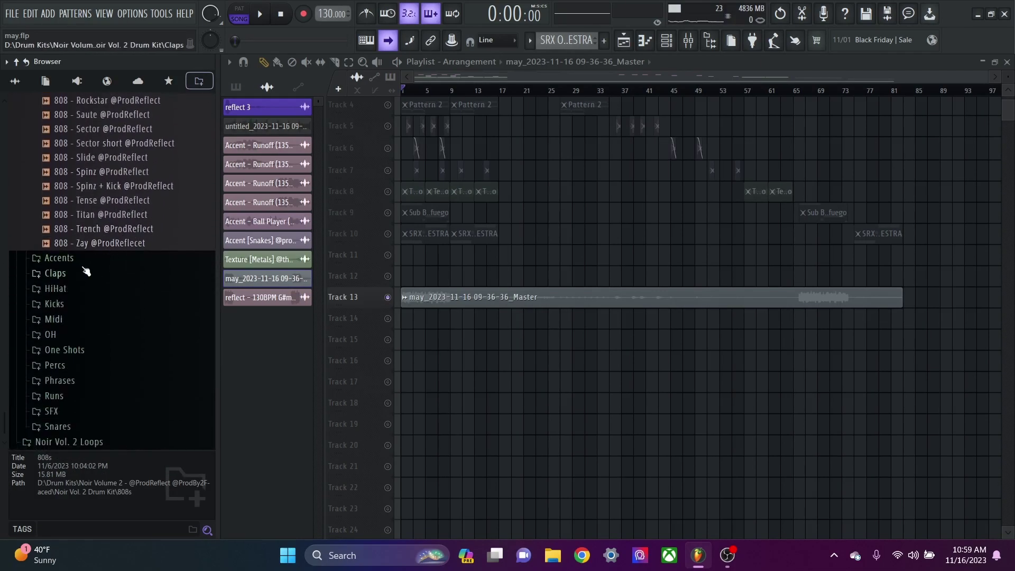
click(81, 263)
click(75, 271)
scroll(79, 297, down, 3)
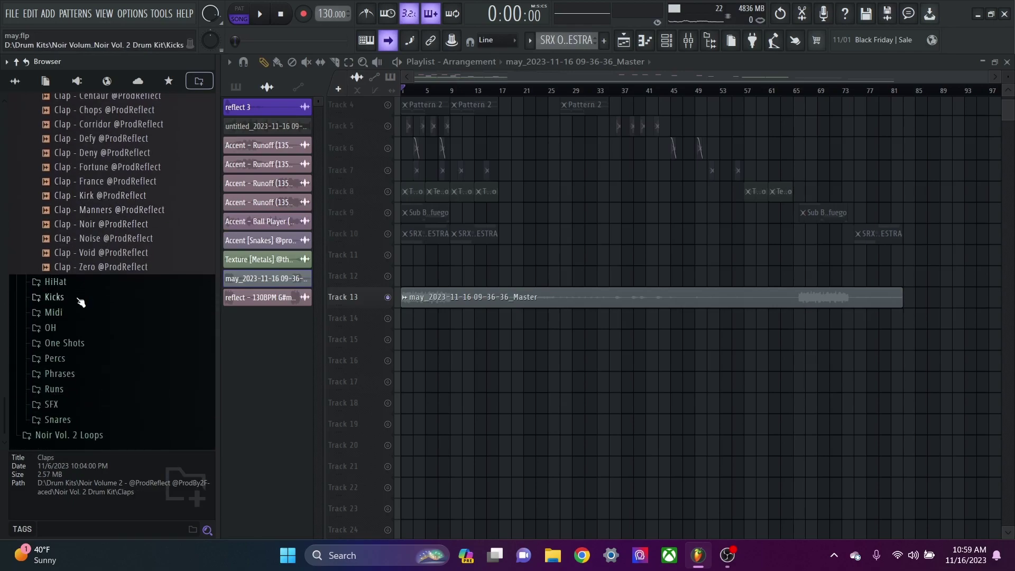
Step: Examine the drum kit's Midi folder, covering its Loops, hh and OH subfolders
click(78, 320)
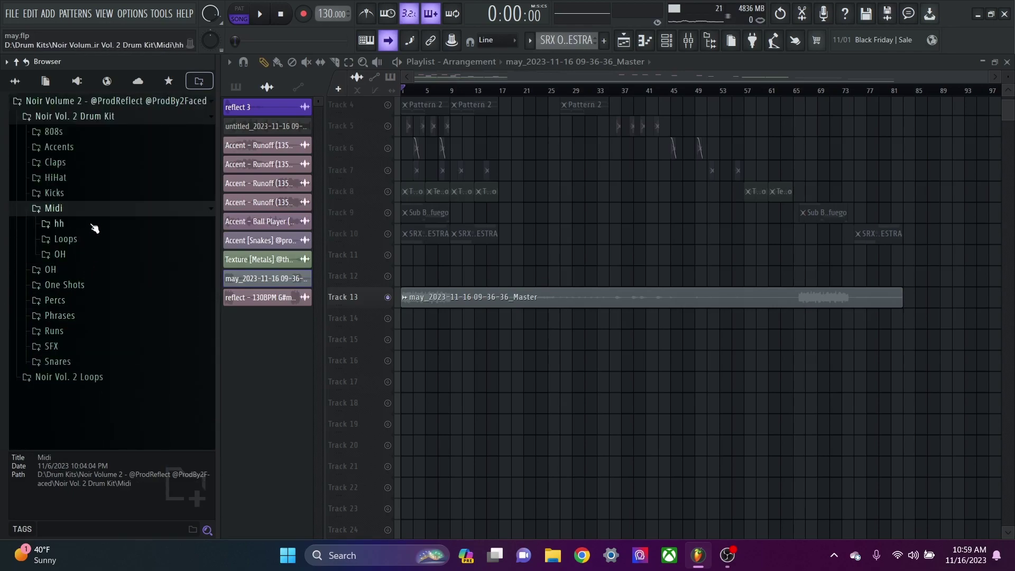
click(90, 244)
scroll(106, 233, down, 10)
scroll(123, 219, up, 7)
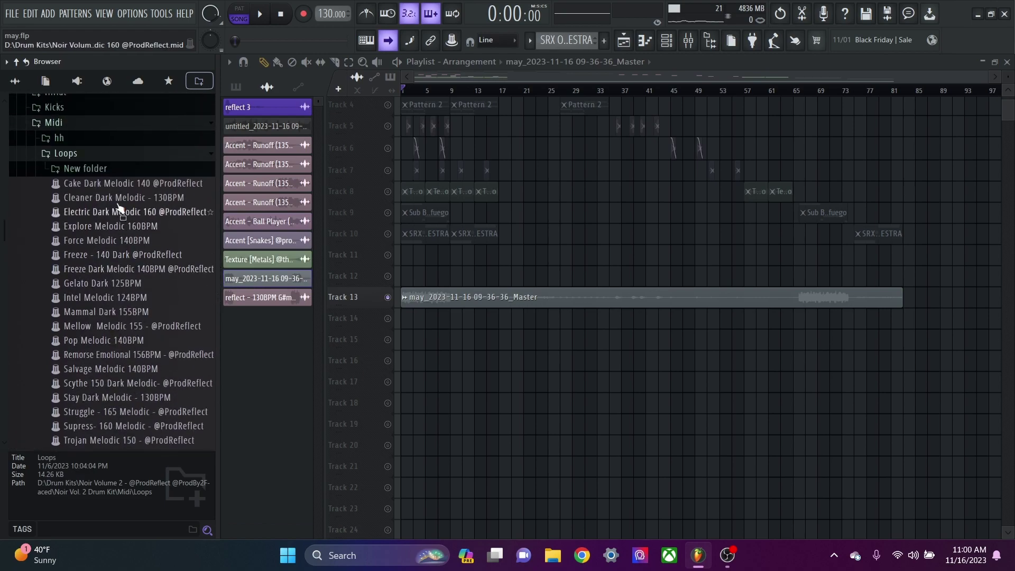
scroll(100, 169, up, 1)
click(124, 153)
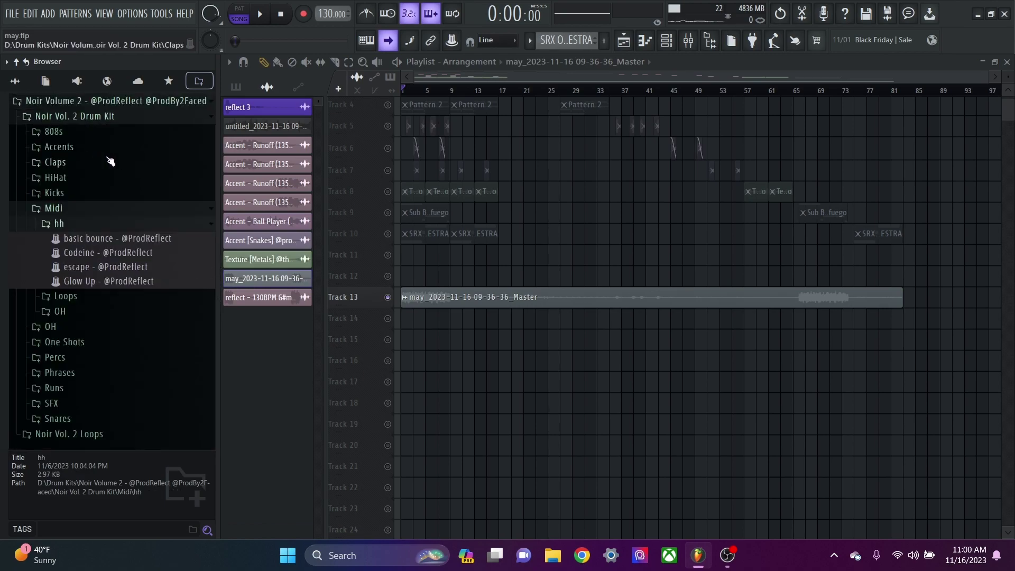
click(88, 316)
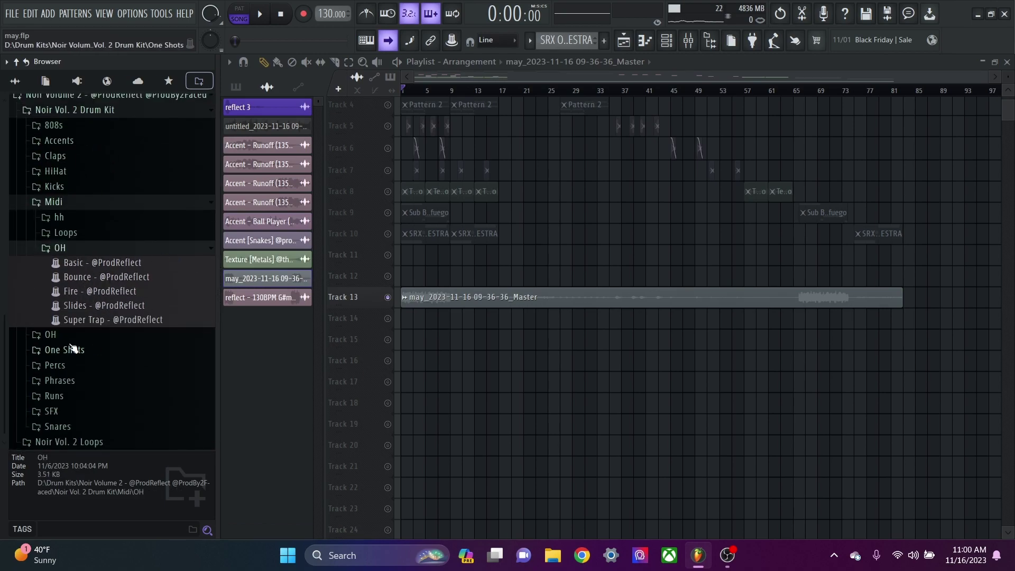
Step: Look through the drum kit's One Shots, Percs and Phrases folders
click(102, 357)
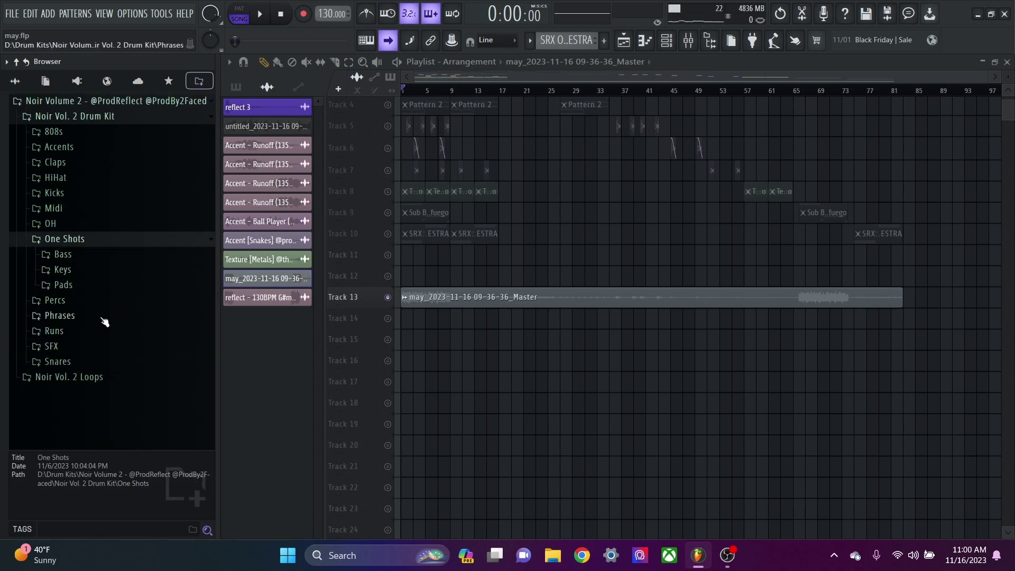
click(71, 305)
click(87, 385)
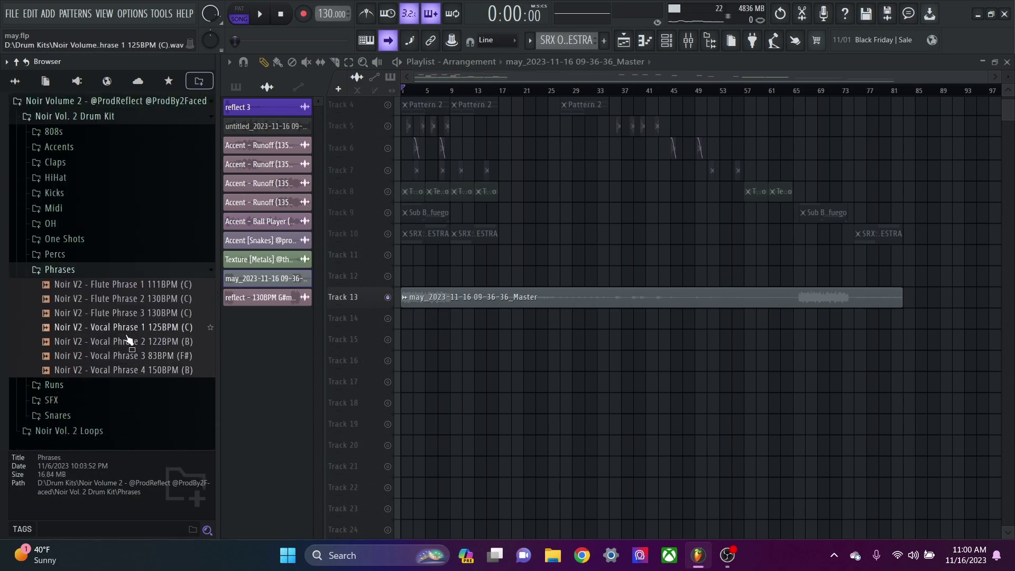
Step: Open the drum kit's Snares folder, audition several snare samples up to Snare - Reason, and collapse the folder
click(106, 418)
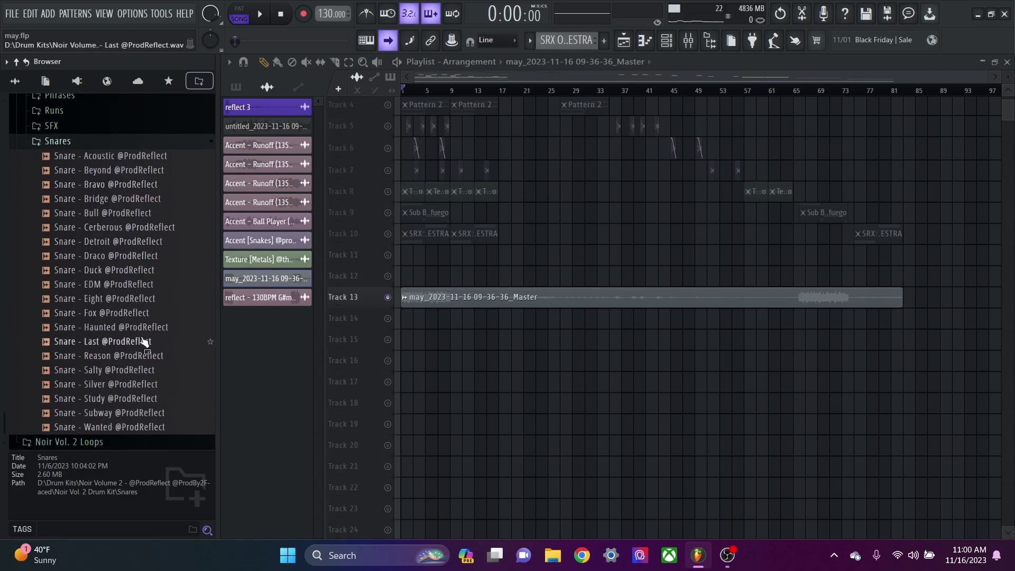
key(Up)
key(Up)
key(Up)
key(Up)
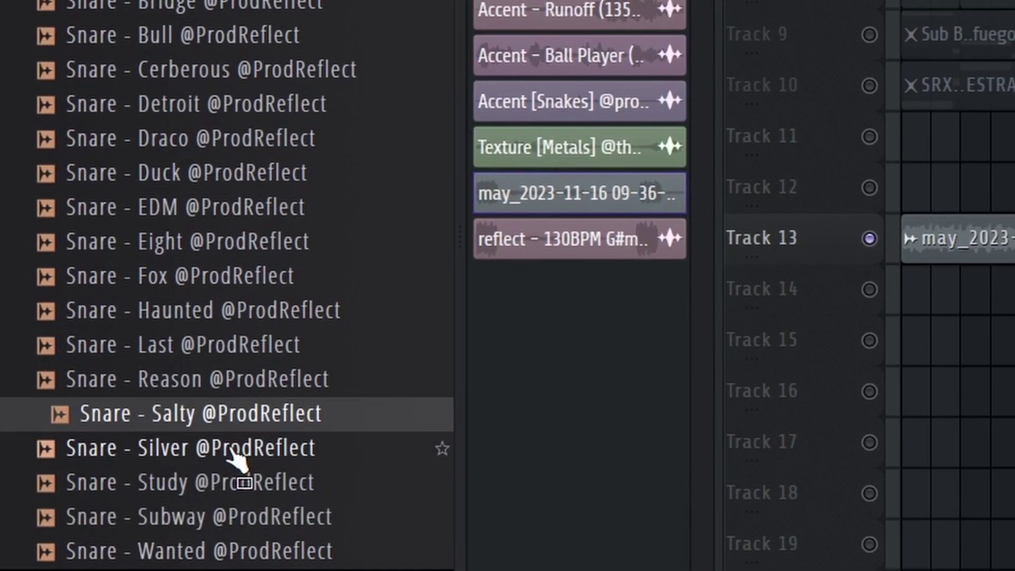
key(Up)
key(Up)
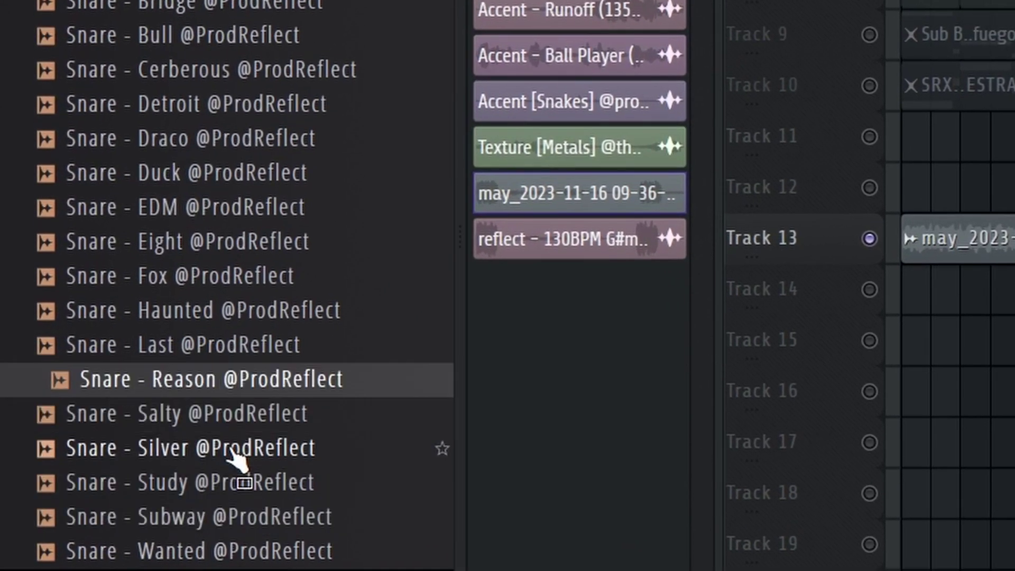
key(Left)
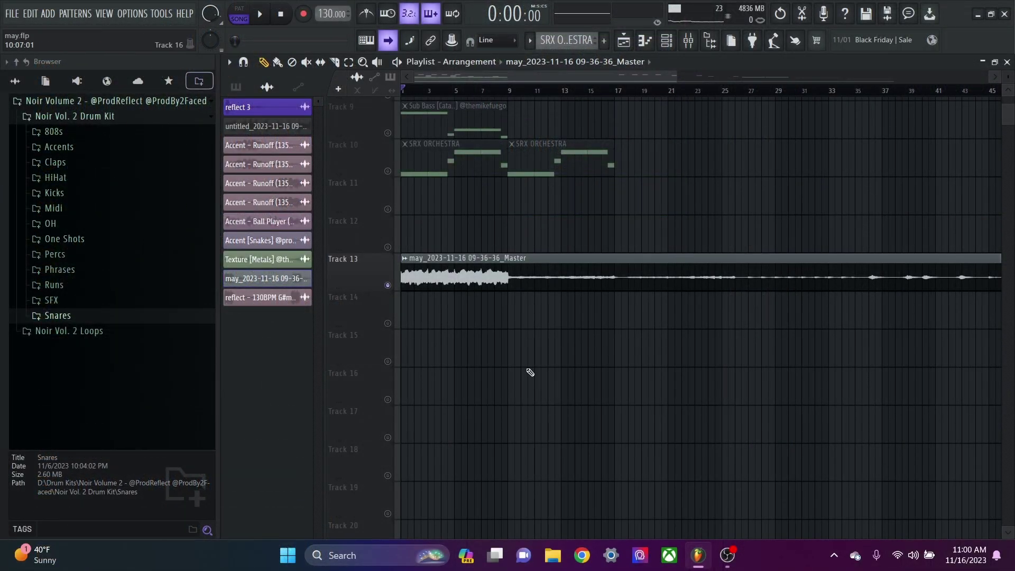
Step: Reopen the Noir Vol. 2 Loops folder and look over its loops
click(72, 332)
scroll(154, 286, up, 3)
click(146, 205)
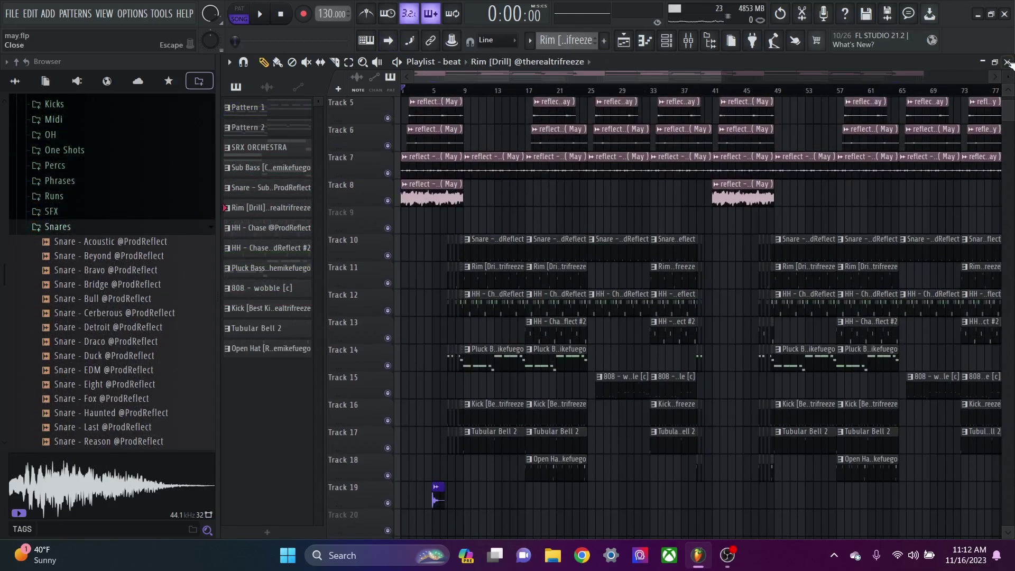
Step: Look over all melody and drum tracks of the beat arrangement, and collapse the Noir Vol. 2 Drum Kit folder
scroll(537, 170, down, 2)
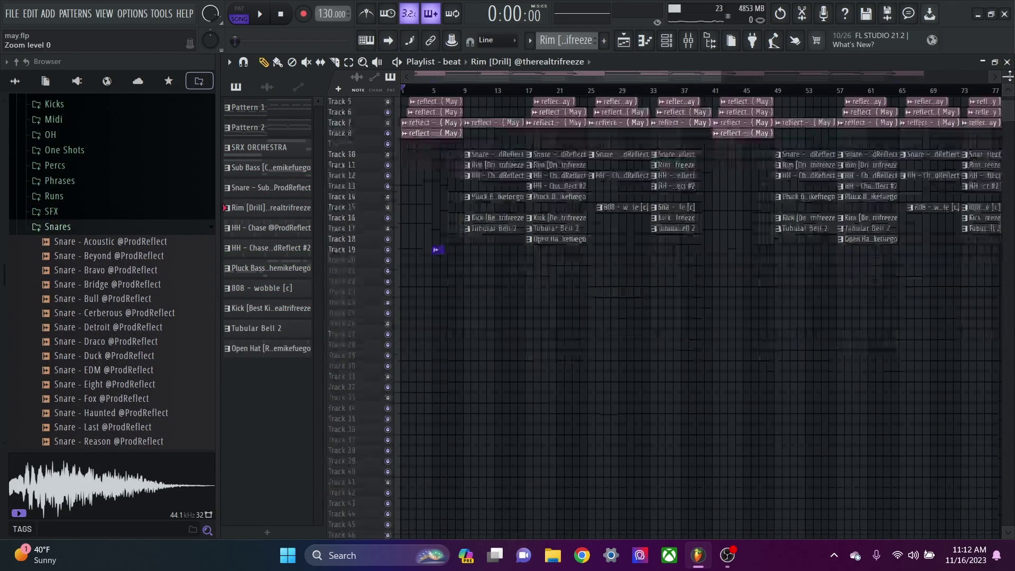
scroll(436, 179, up, 1)
scroll(436, 178, up, 2)
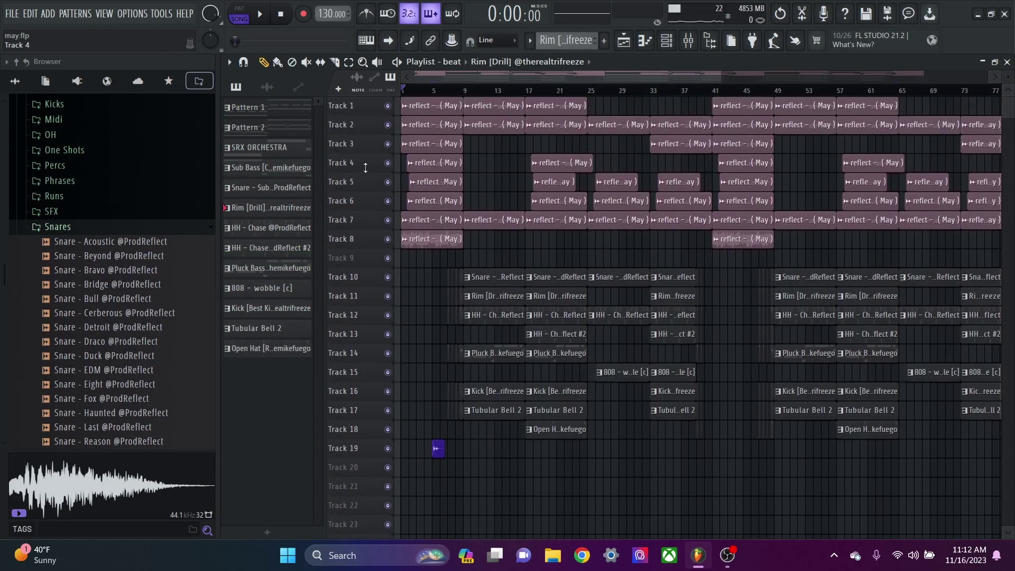
scroll(437, 178, up, 2)
scroll(102, 151, up, 3)
click(75, 116)
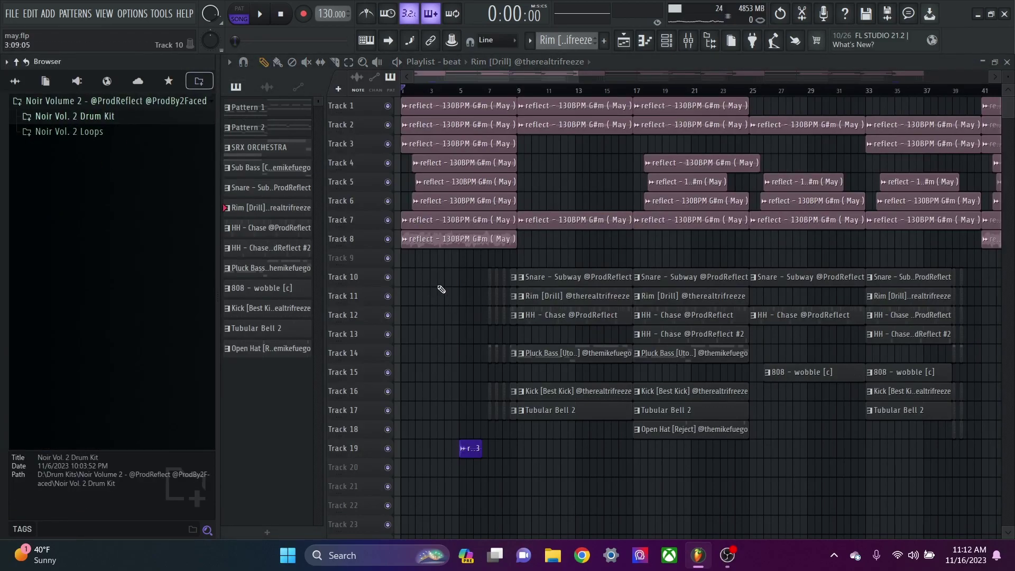
Step: Follow the beat arrangement's playback through the intro with the track waveforms and drum patterns enlarged
scroll(429, 287, up, 2)
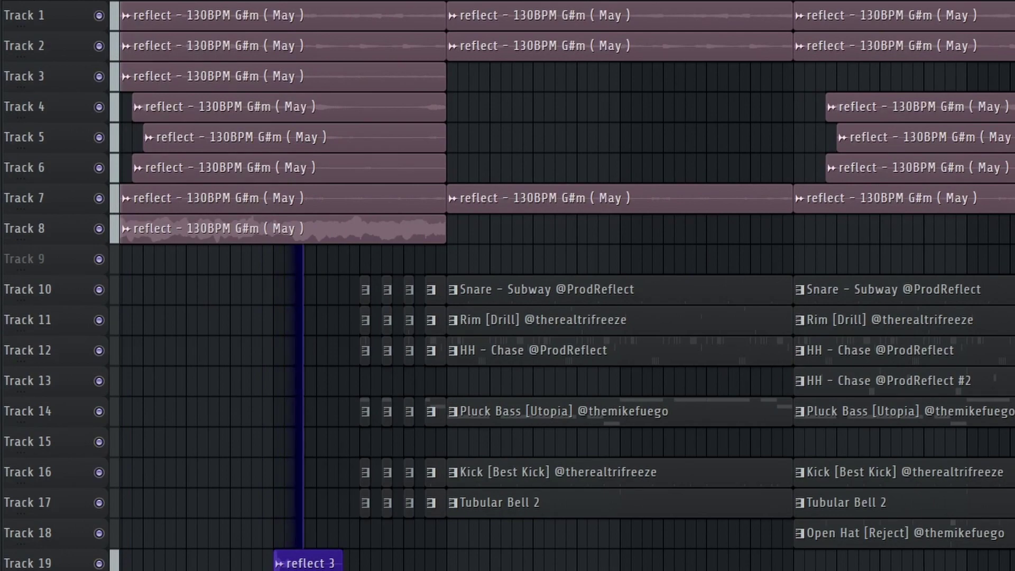
scroll(934, 34, up, 2)
scroll(934, 33, down, 1)
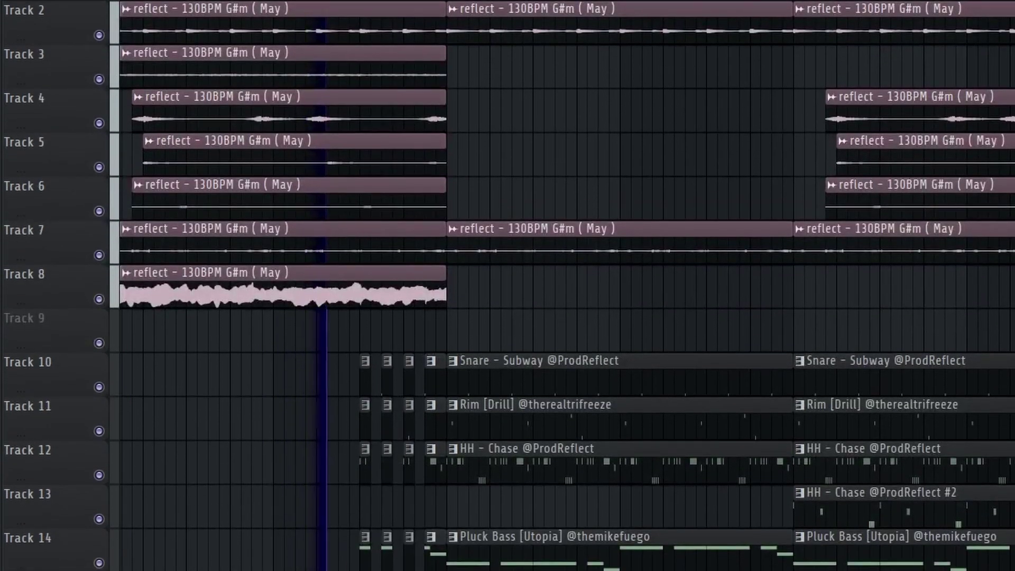
scroll(75, 6, right, 2)
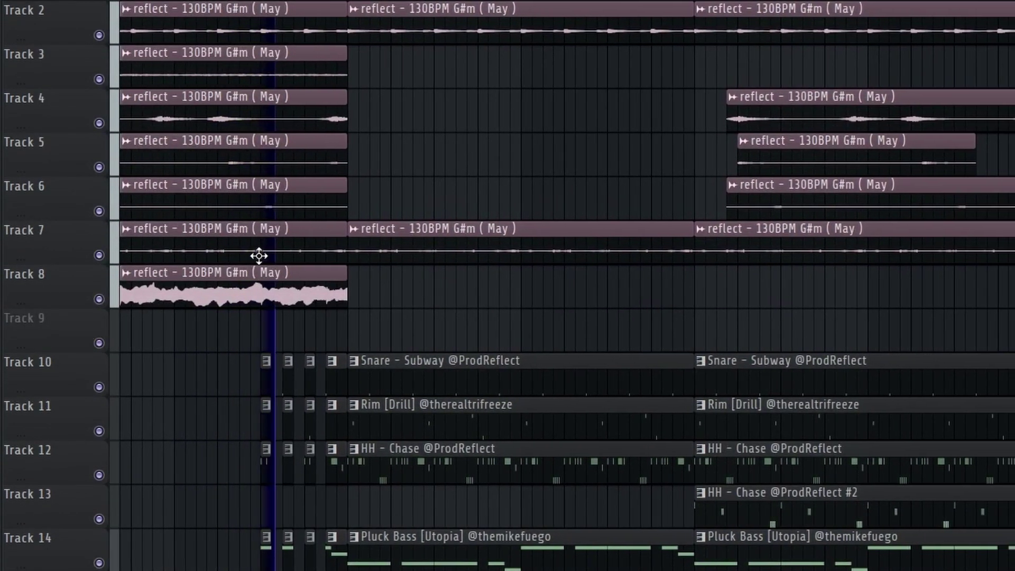